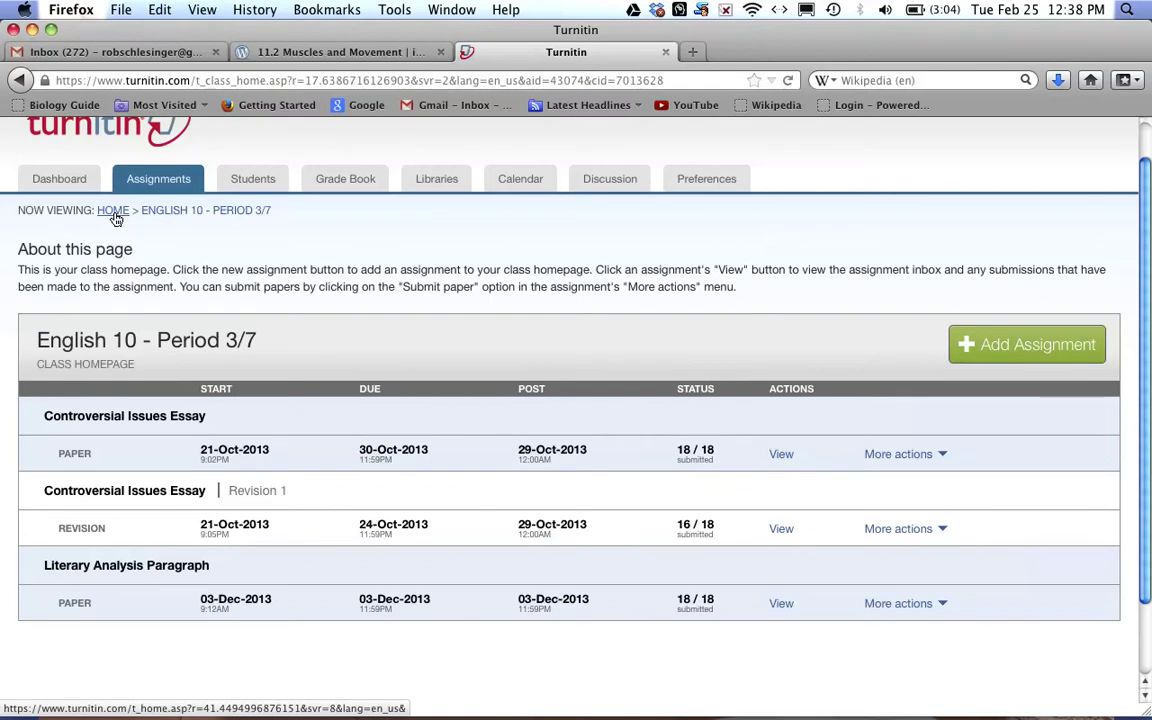
Open the English 10 - Period 3/7 class from the class list and start a new Paper Assignment in it
left_click(113, 212)
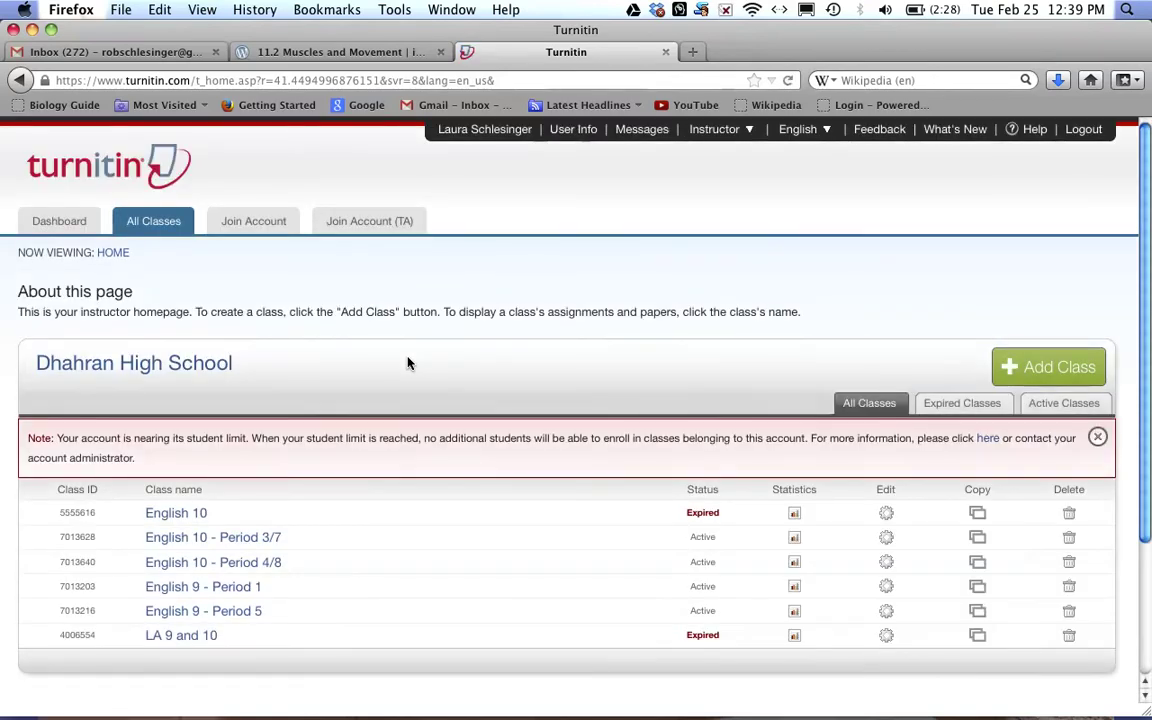
left_click(173, 543)
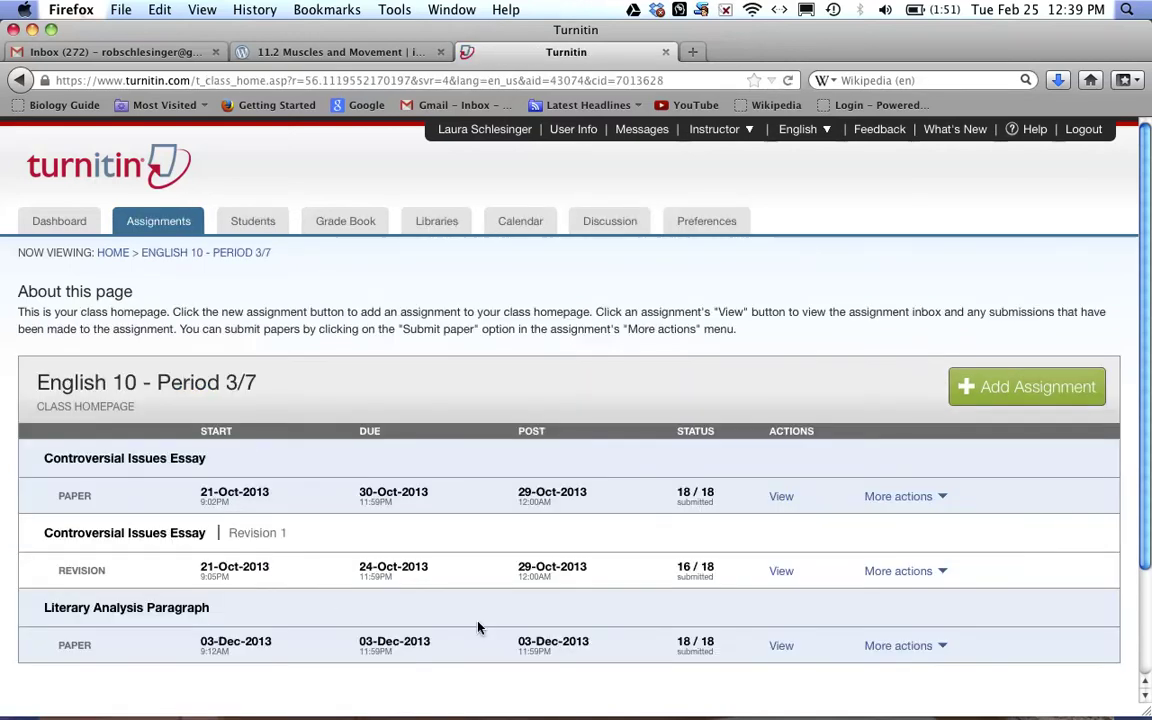
left_click(995, 390)
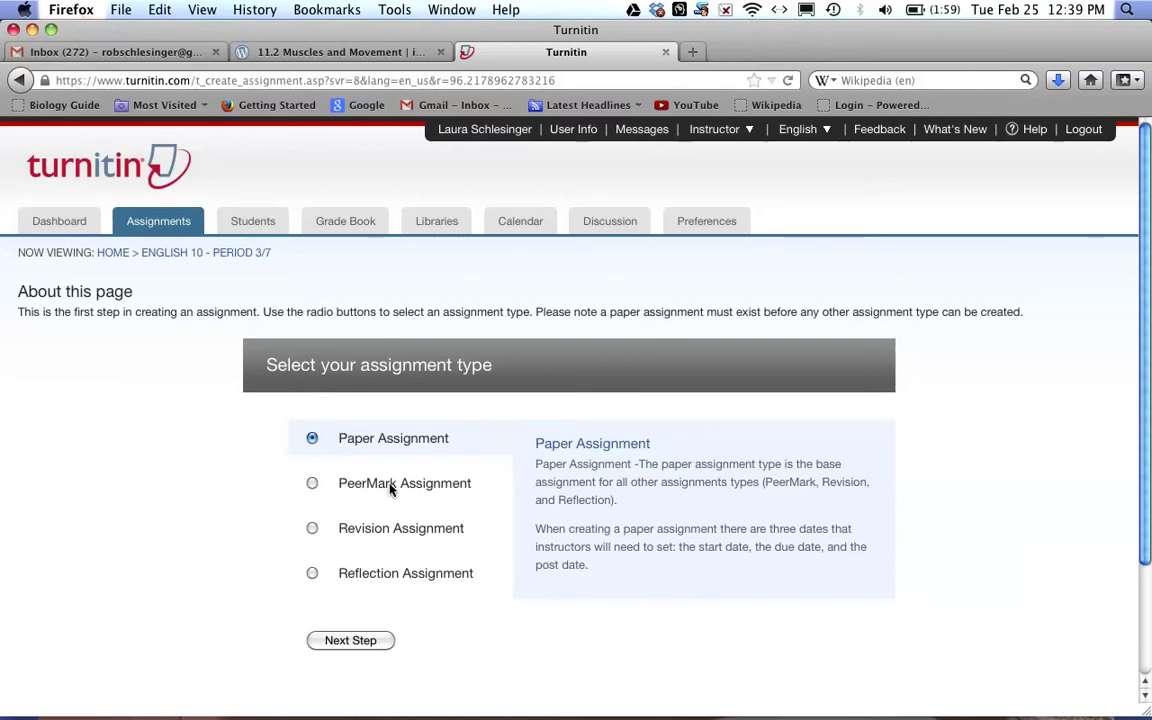
left_click(357, 643)
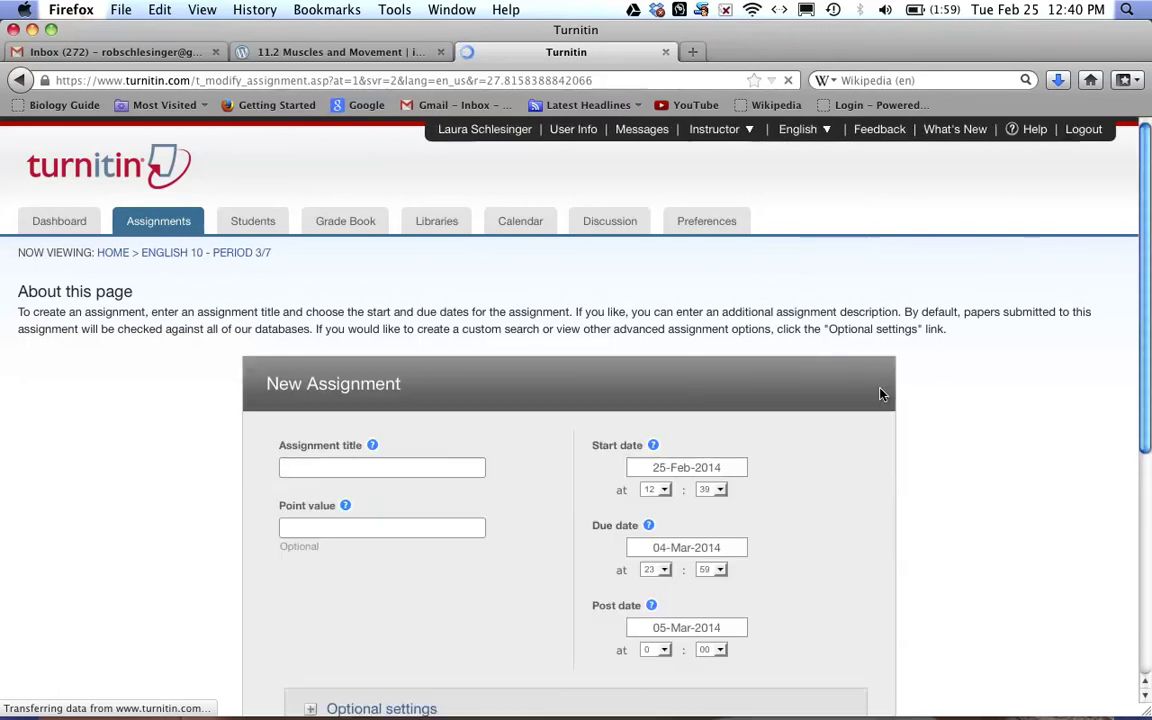
Title the new assignment "Biotech Essay Rough Draft"
left_click(464, 473)
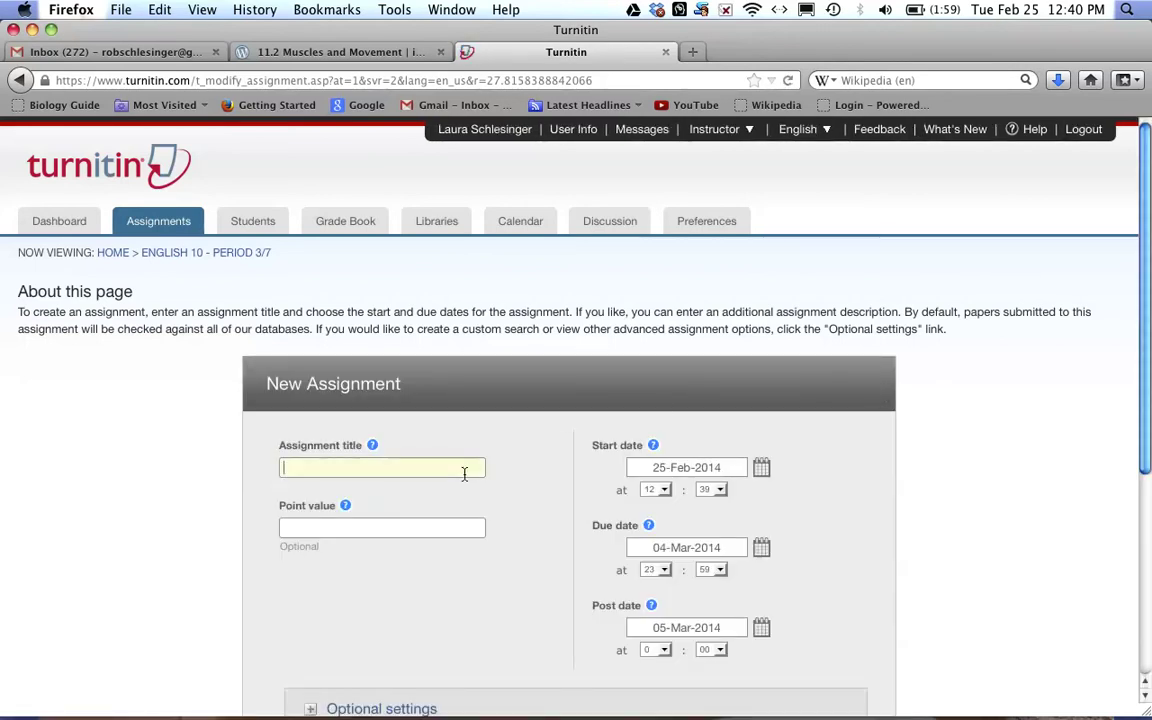
type("Biotec")
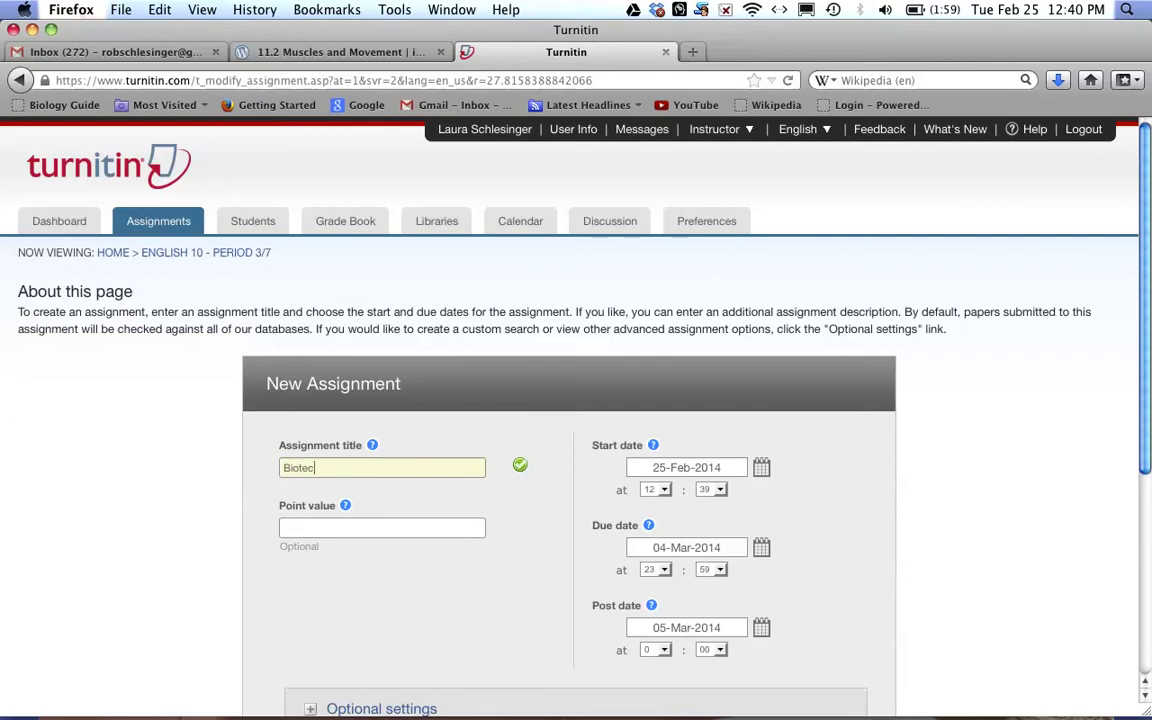
type("h Essay")
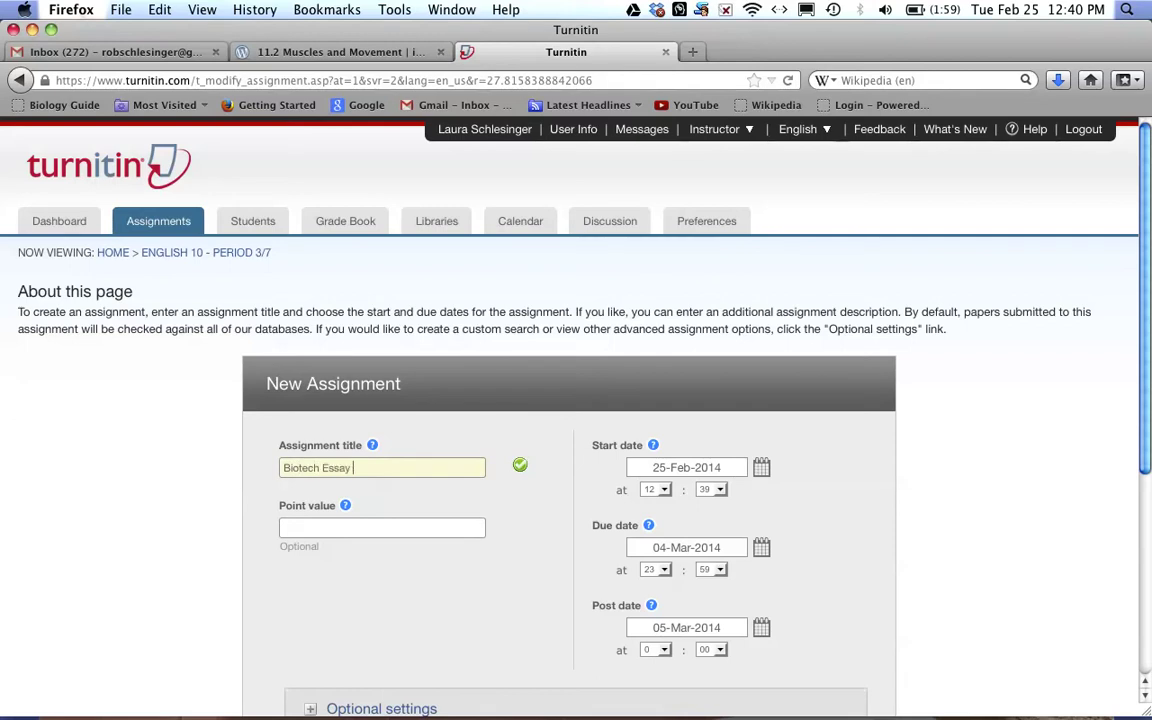
type(" Rough Draft")
Set the assignment's due date to 01-Mar-2014 at 22:00
left_click(760, 550)
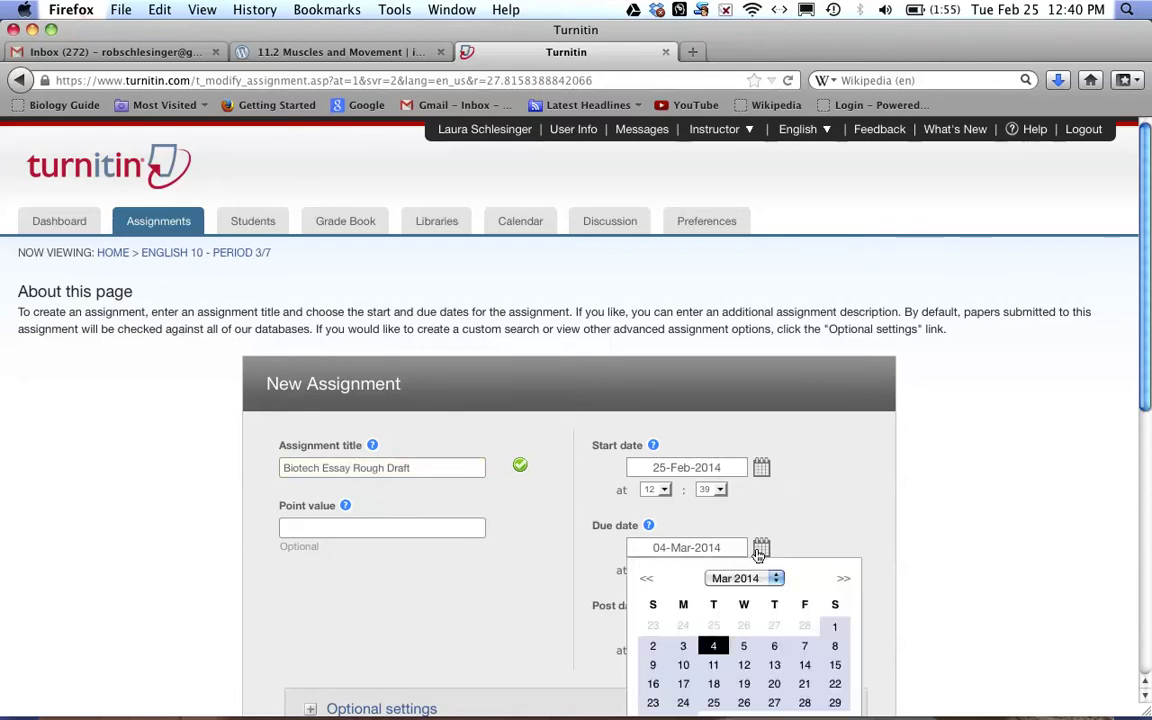
left_click(835, 628)
left_click(660, 569)
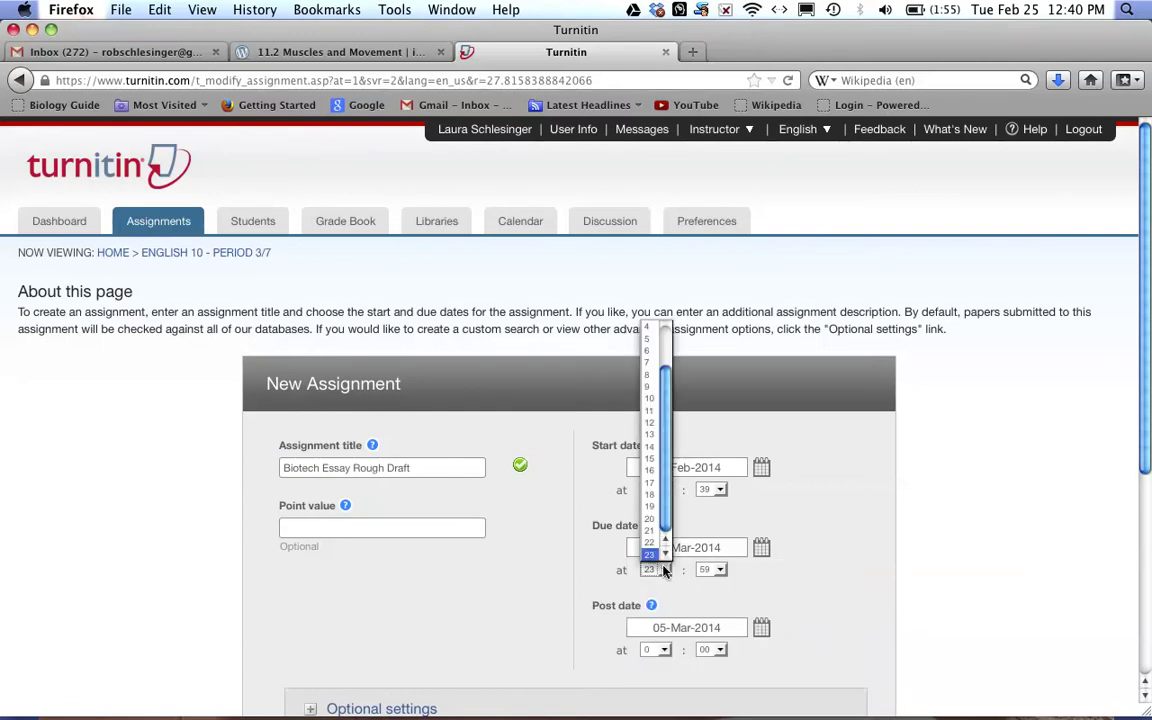
left_click(649, 542)
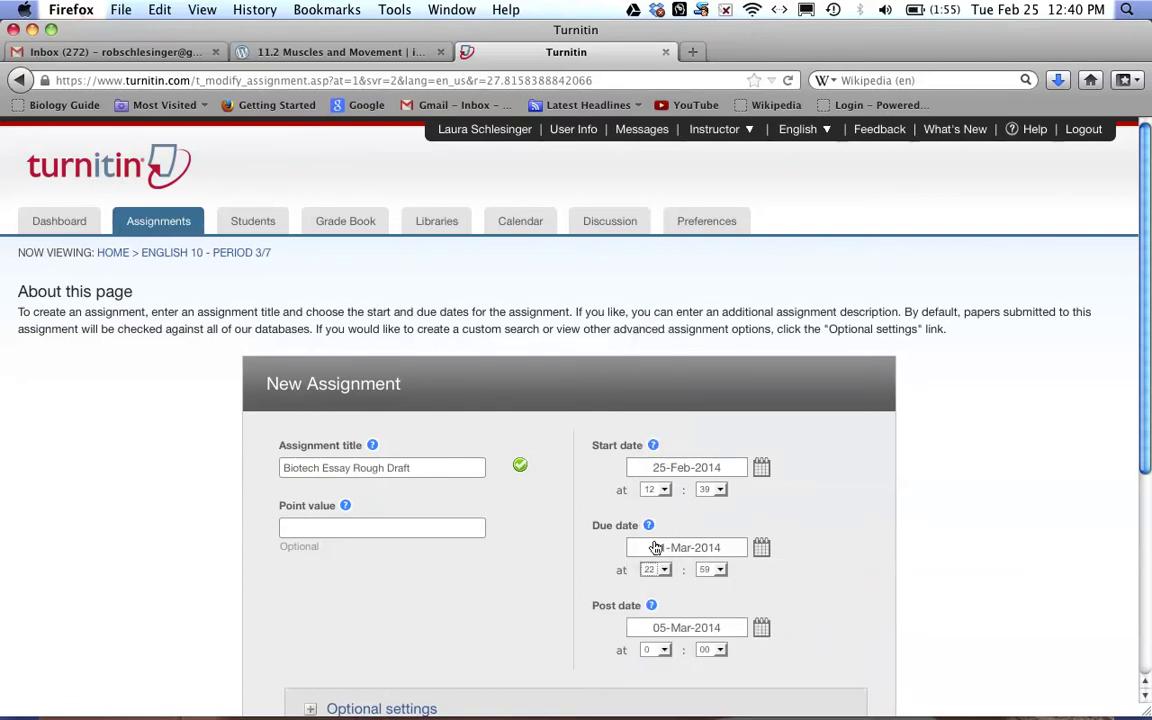
left_click(721, 569)
left_click_drag(720, 527, 722, 340)
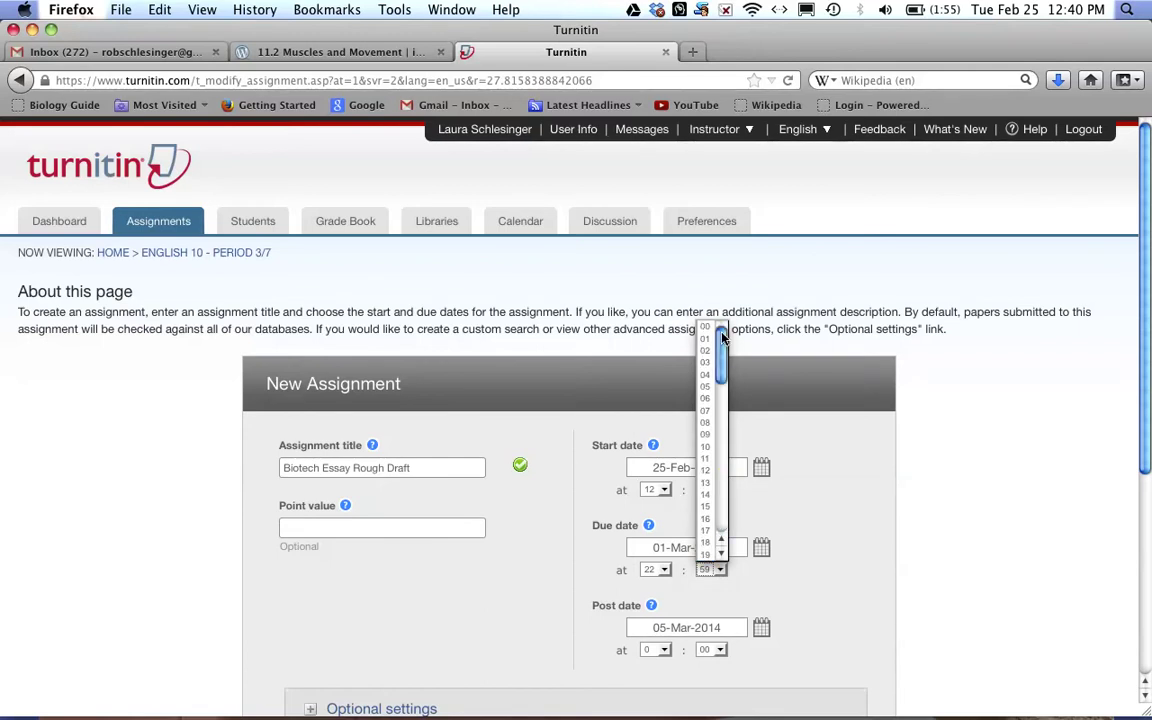
left_click(711, 330)
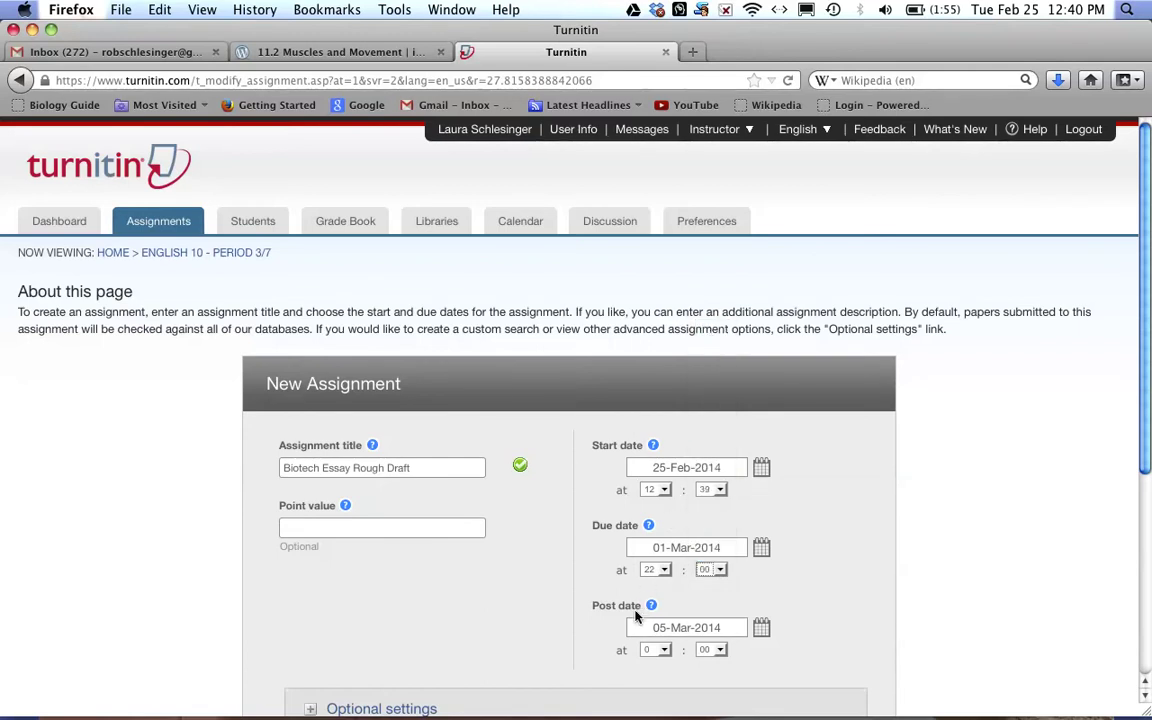
Set the assignment's post date to 01-Mar-2014 at 23:59
left_click(761, 630)
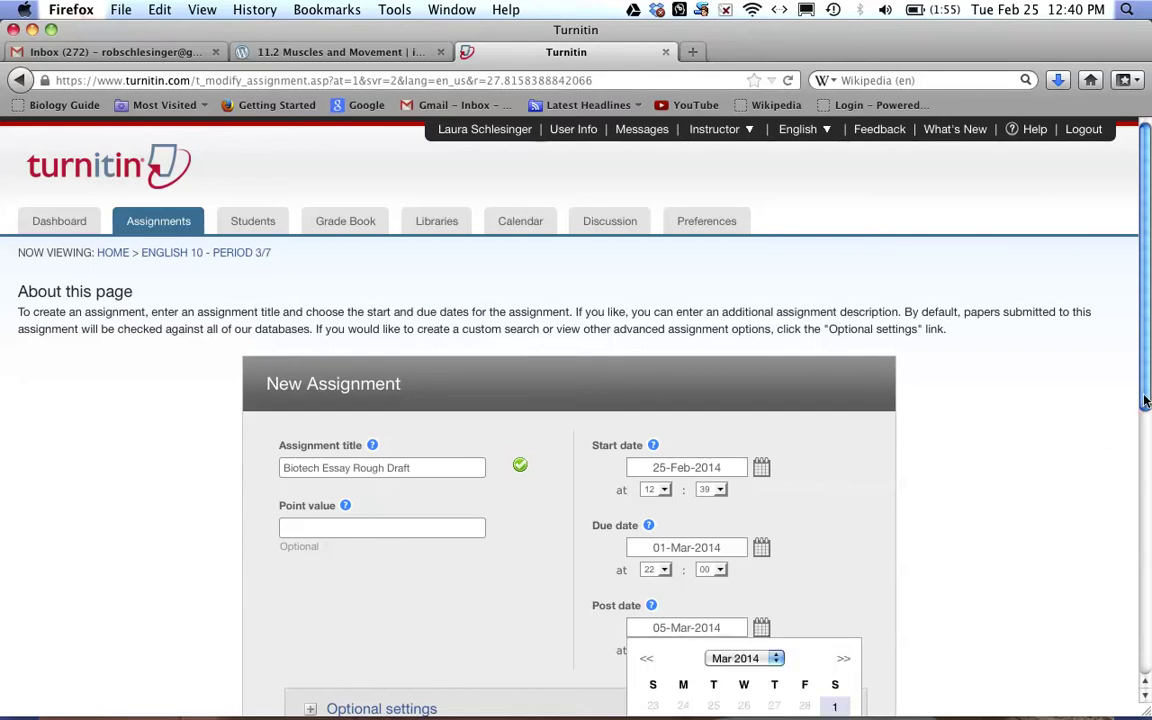
scroll(1130, 406, "down", 3)
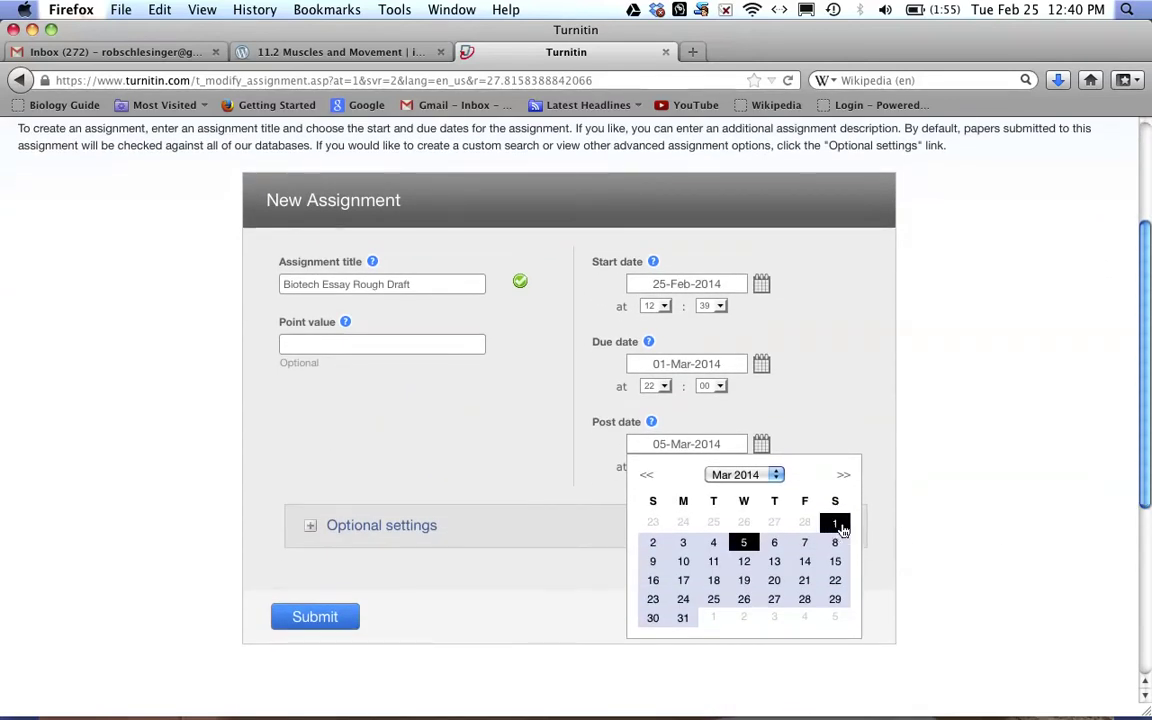
left_click(835, 522)
left_click(660, 466)
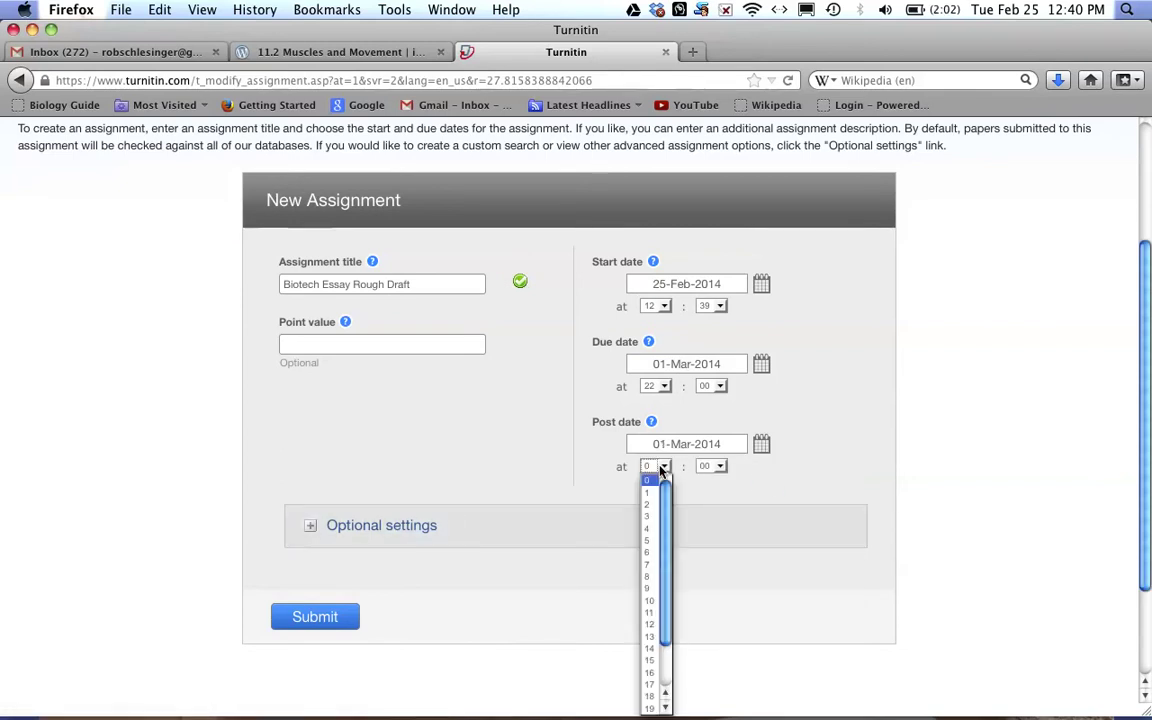
scroll(661, 600, "down", 2)
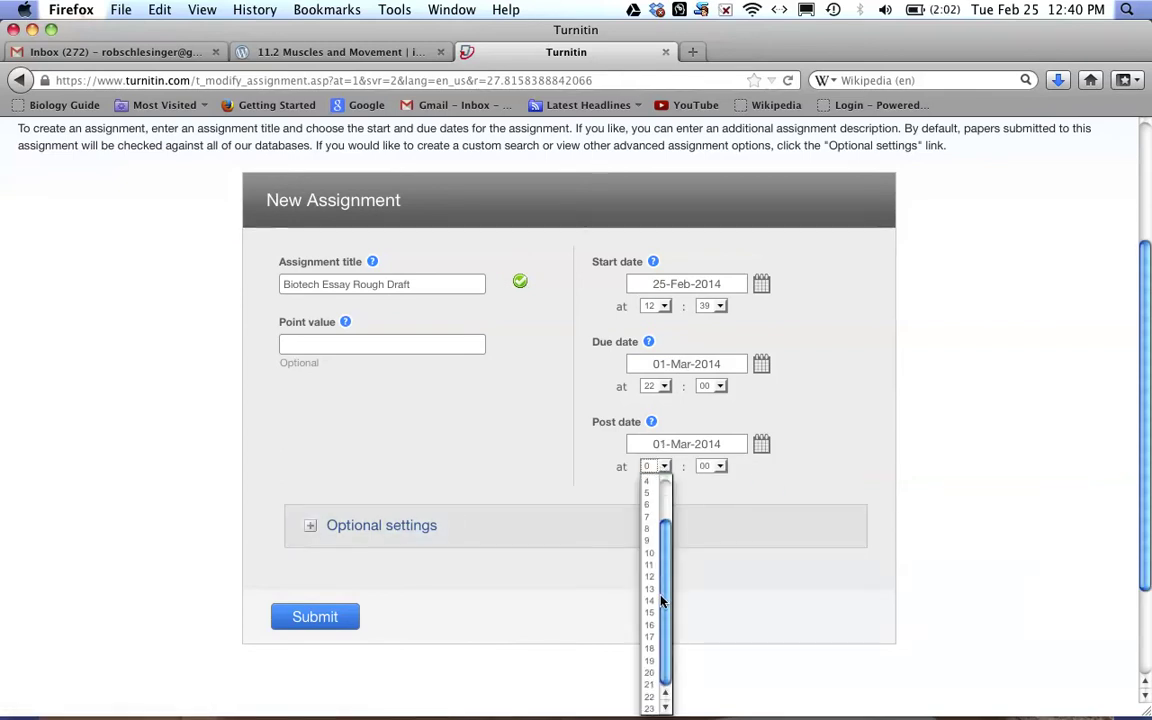
left_click(650, 707)
left_click(719, 469)
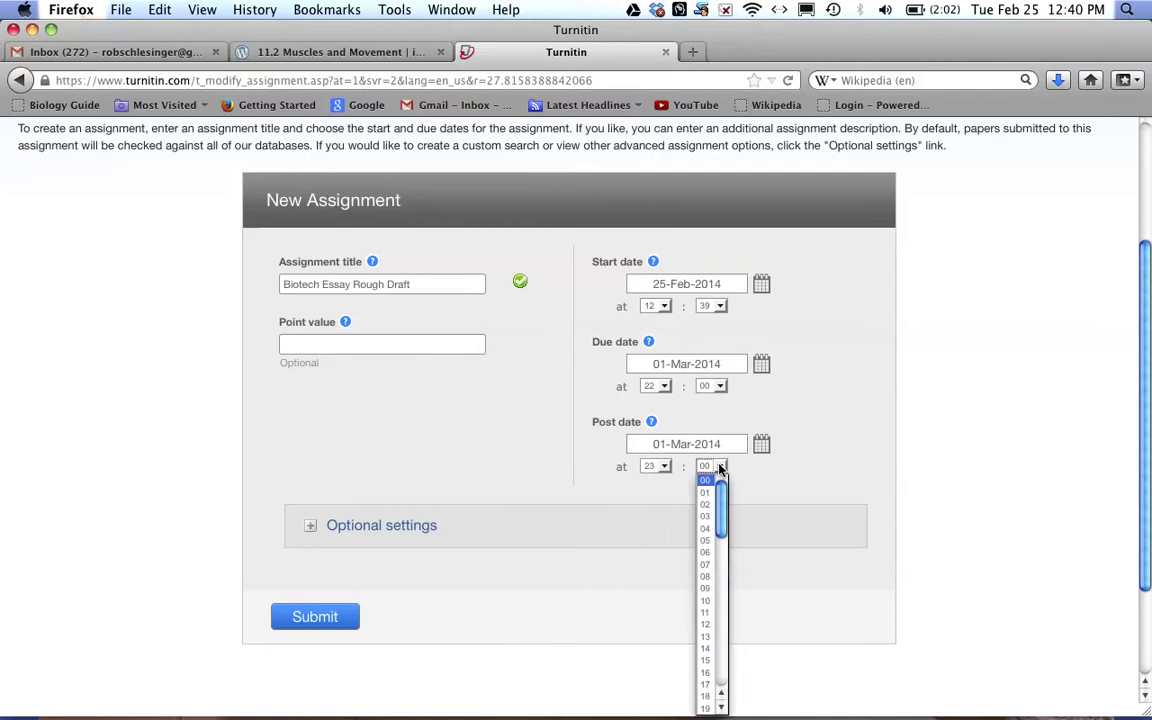
left_click_drag(721, 488, 720, 675)
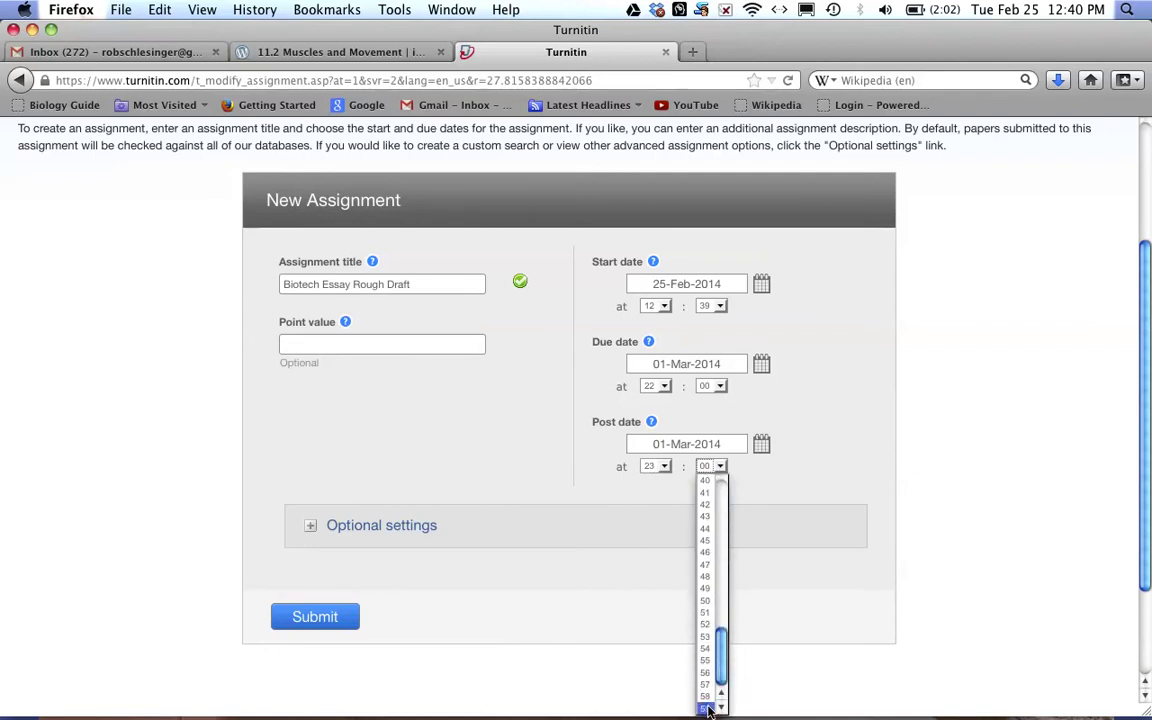
left_click(705, 708)
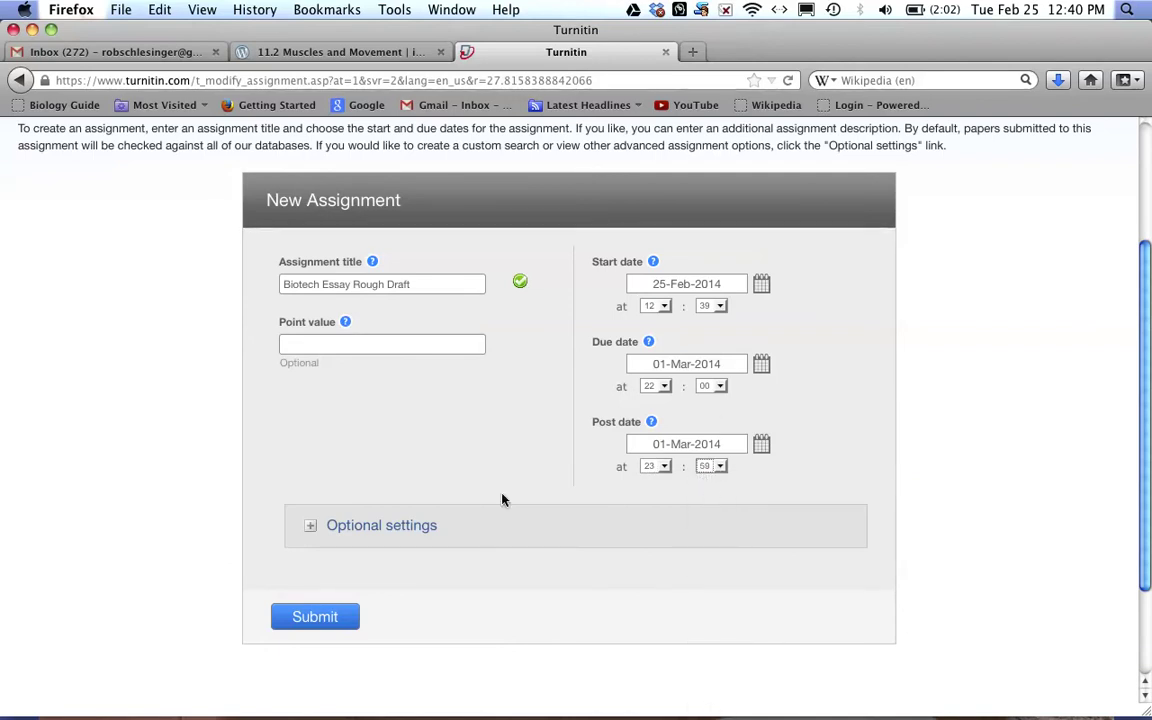
In the assignment's optional settings, enable e-rater grammar checking and include the Spelling category
left_click(310, 527)
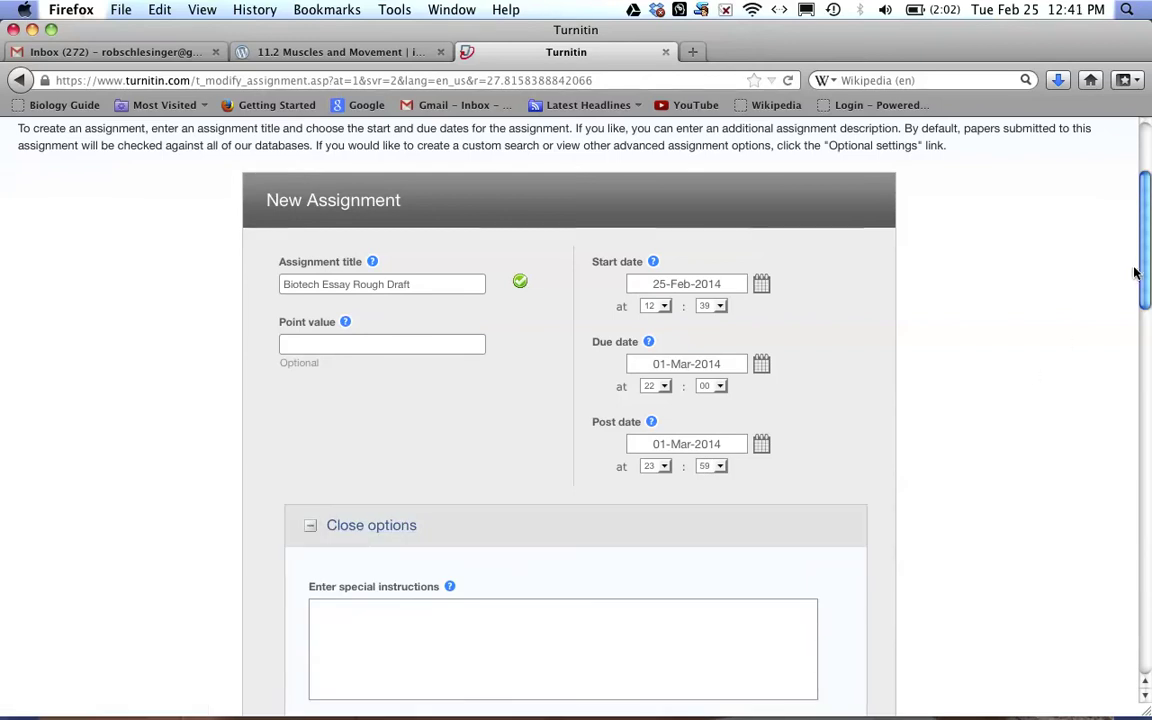
left_click_drag(1146, 273, 1148, 388)
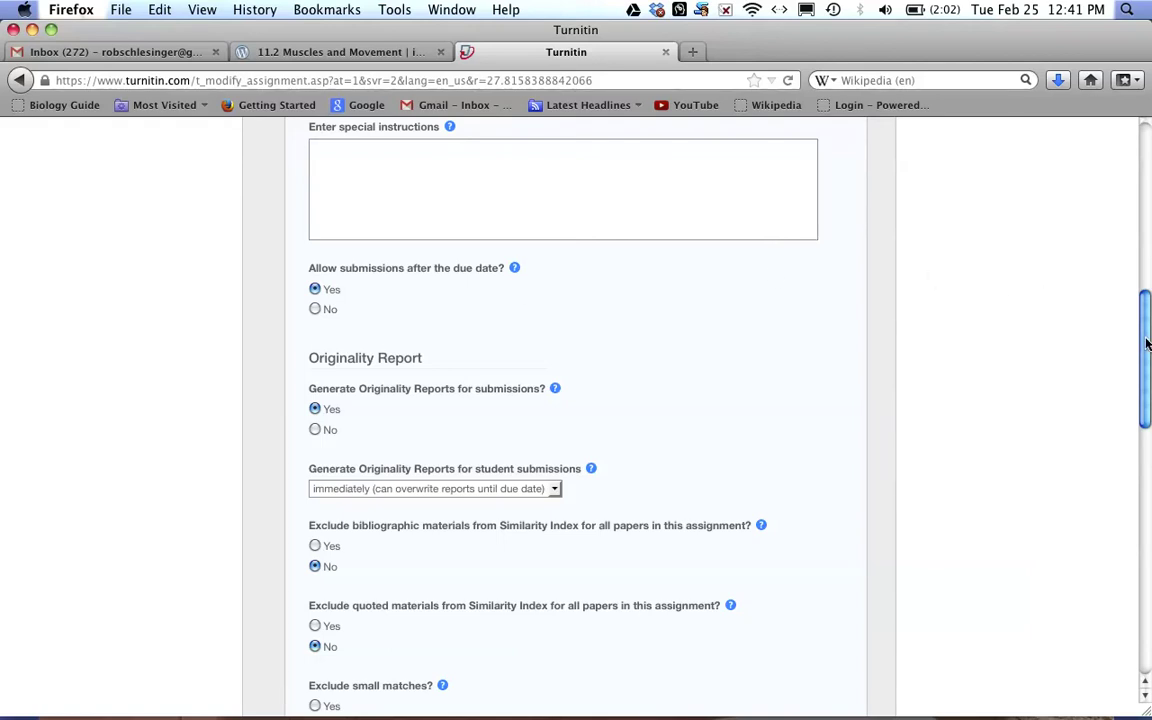
left_click_drag(1147, 343, 1147, 379)
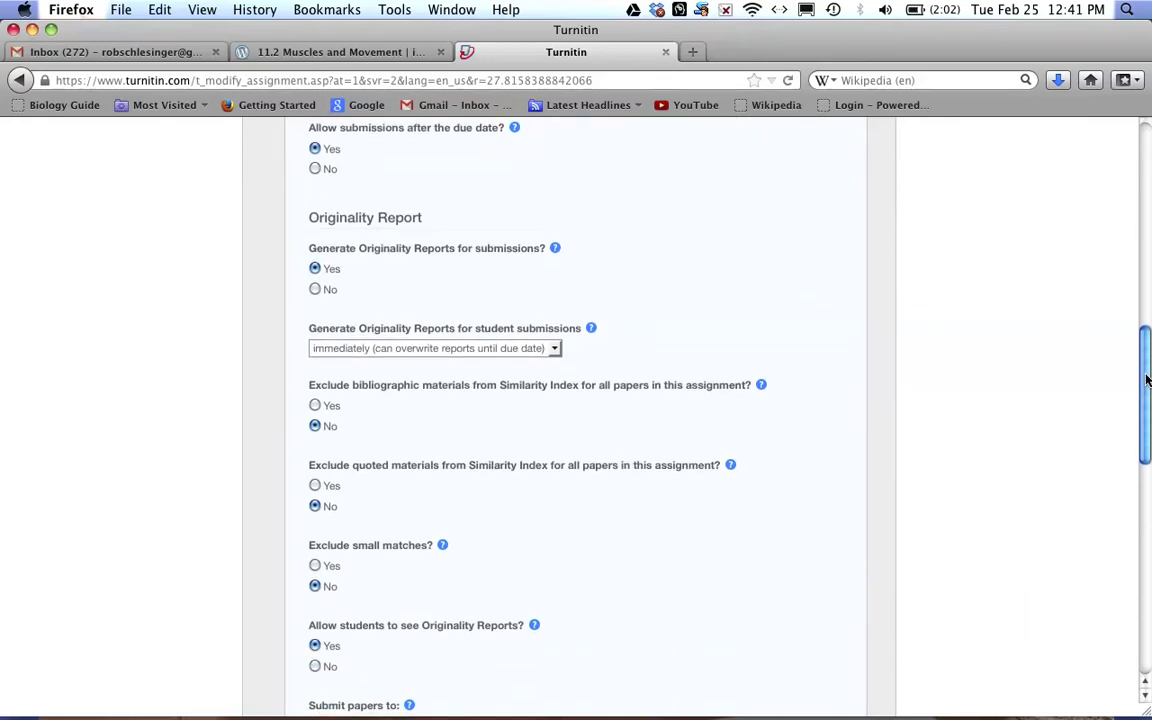
left_click_drag(1147, 379, 1147, 572)
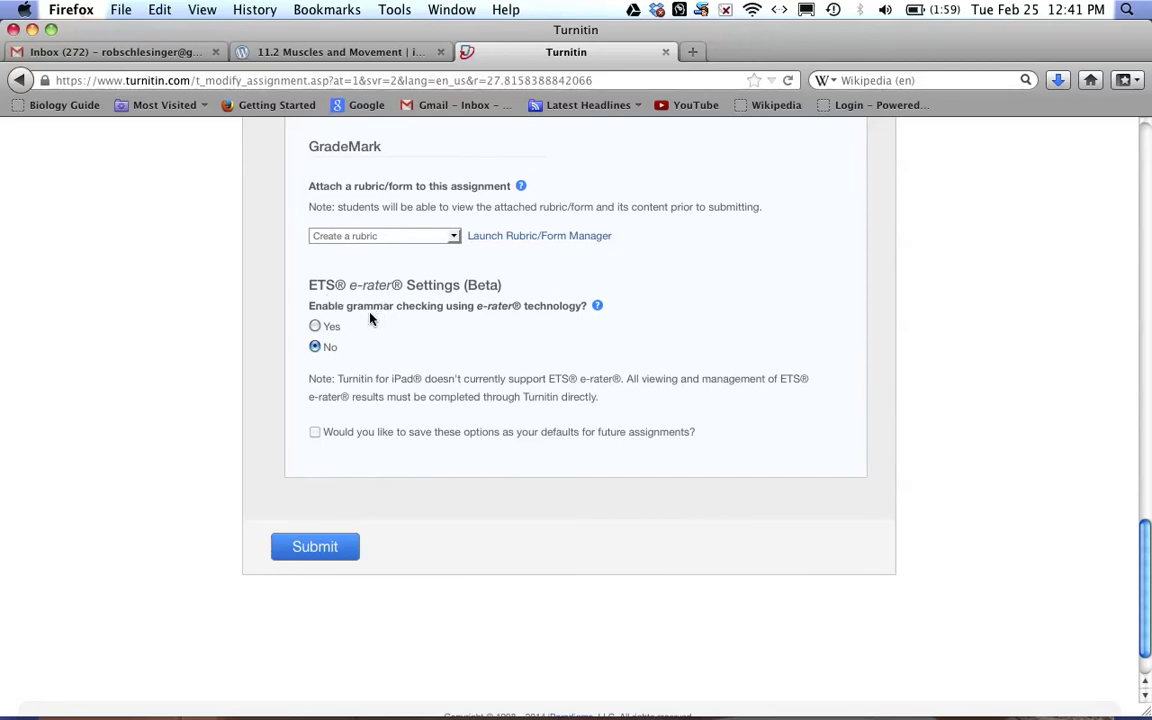
left_click(314, 327)
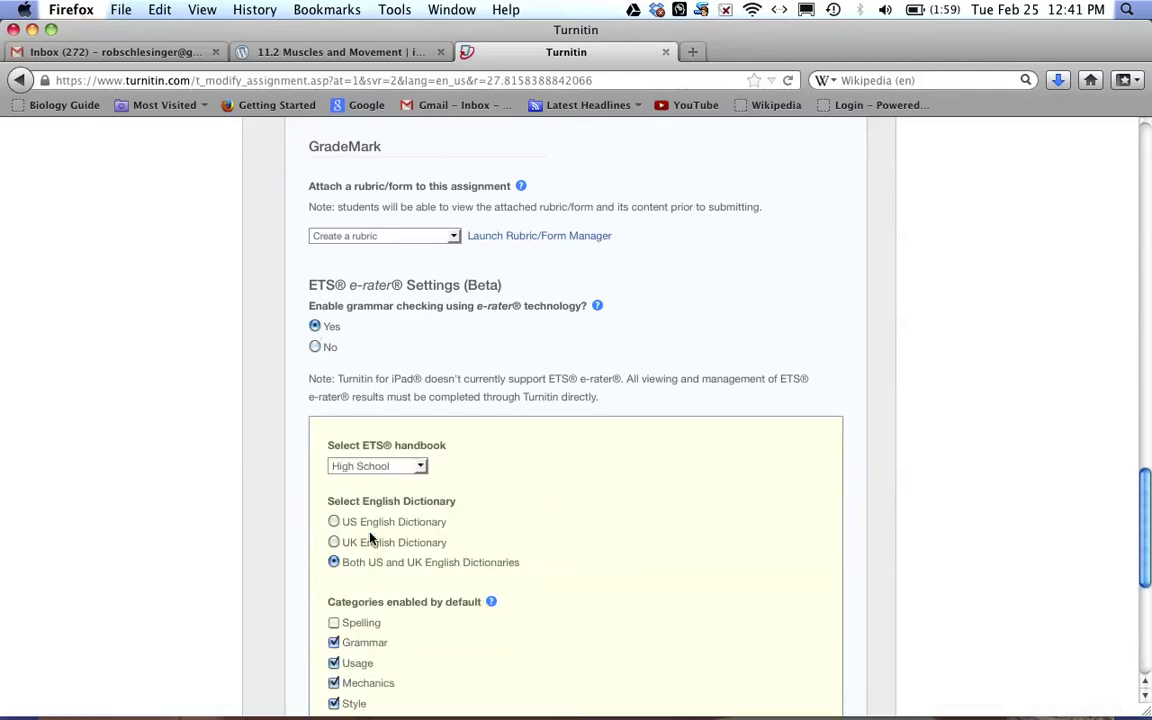
left_click(335, 624)
Submit the new paper assignment and view its entry on the class homepage
left_click_drag(1147, 530, 1147, 583)
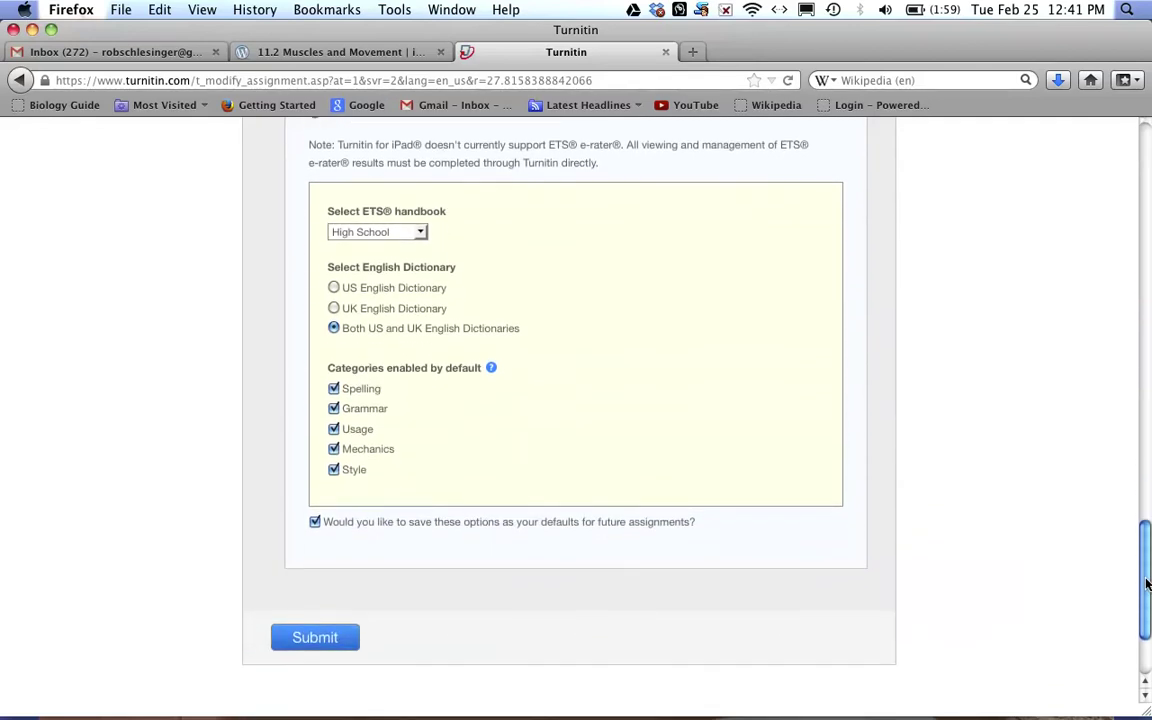
left_click(310, 637)
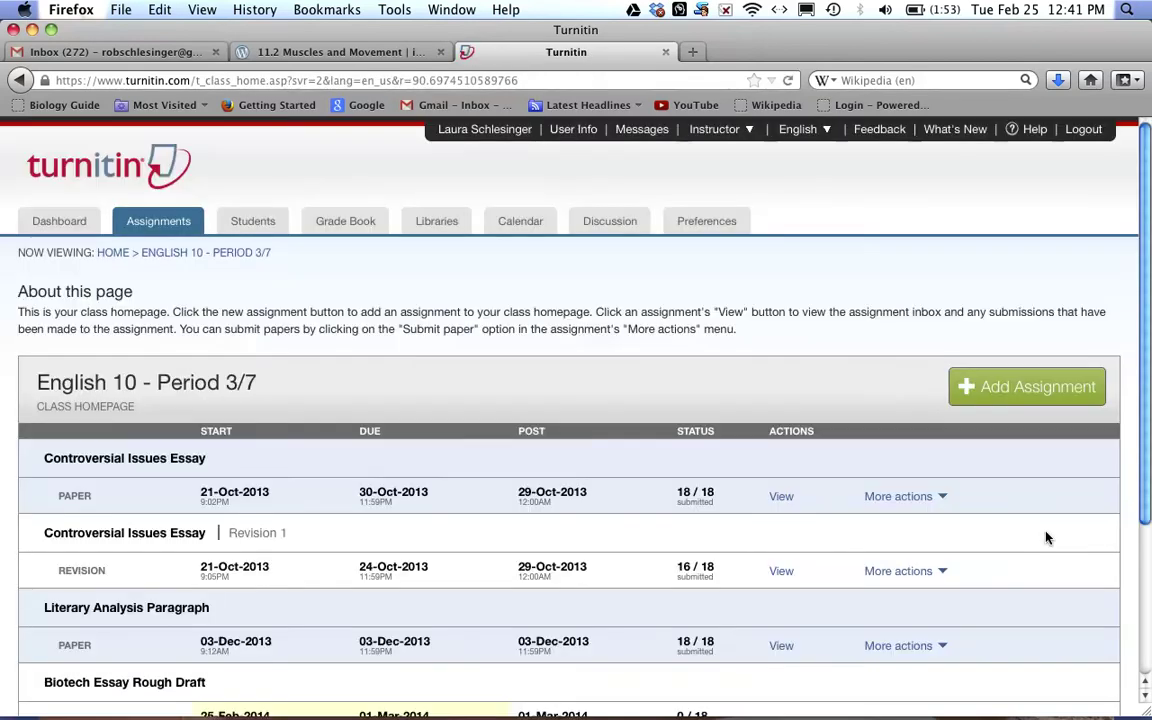
scroll(1148, 407, "down", 3)
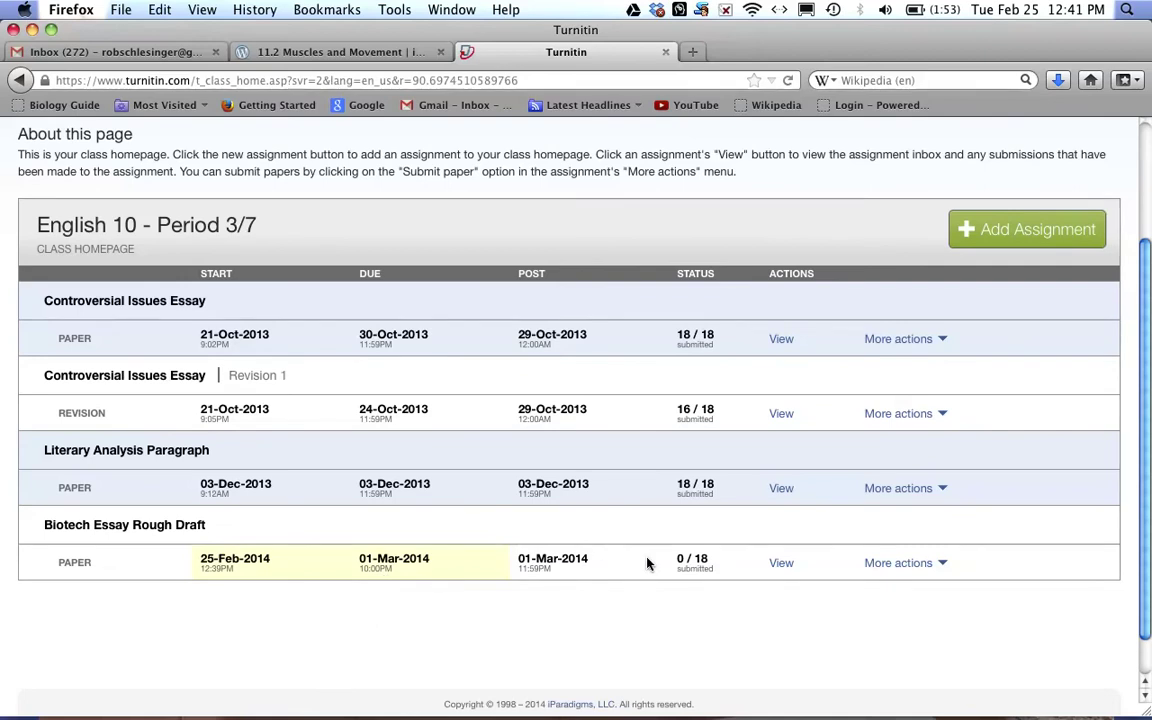
Add a PeerMark assignment to the class and base its peer review on Biotech Essay Rough Draft
left_click(994, 247)
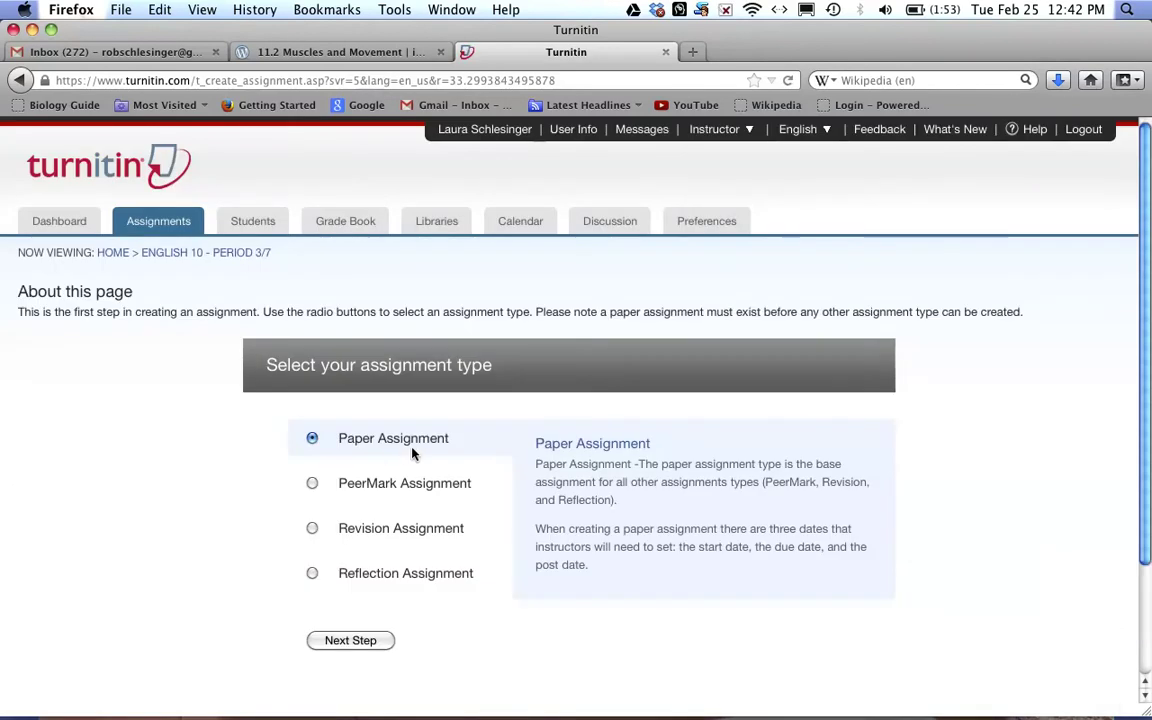
left_click(312, 484)
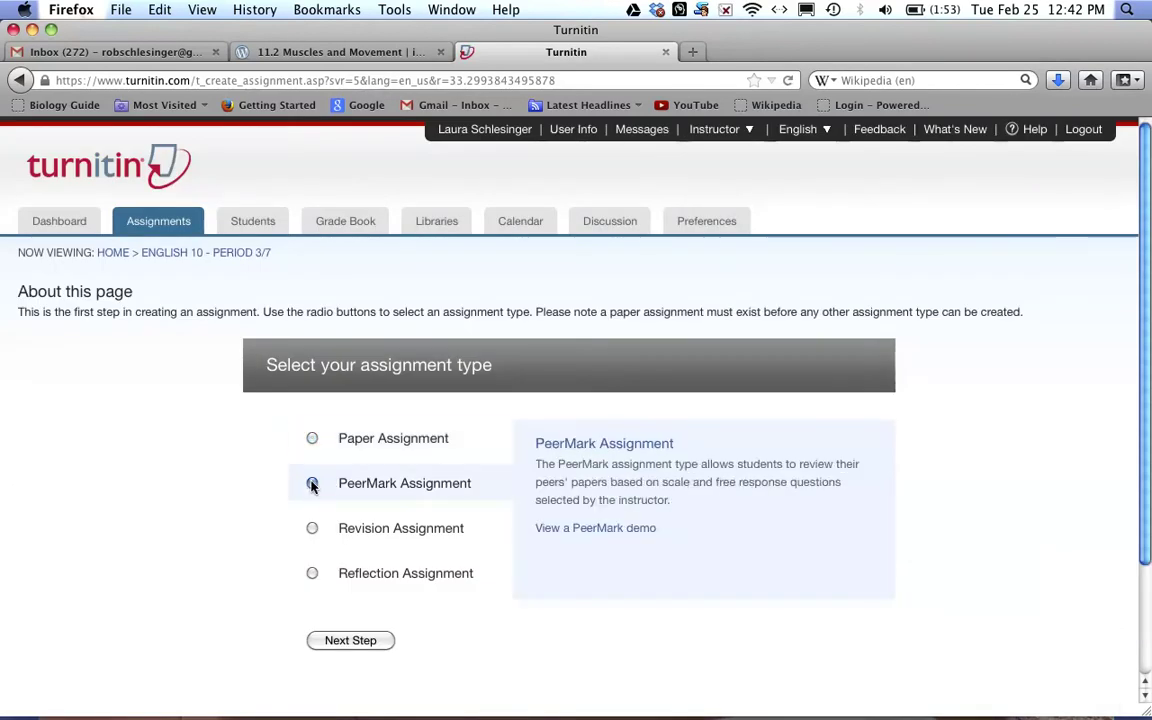
left_click(335, 642)
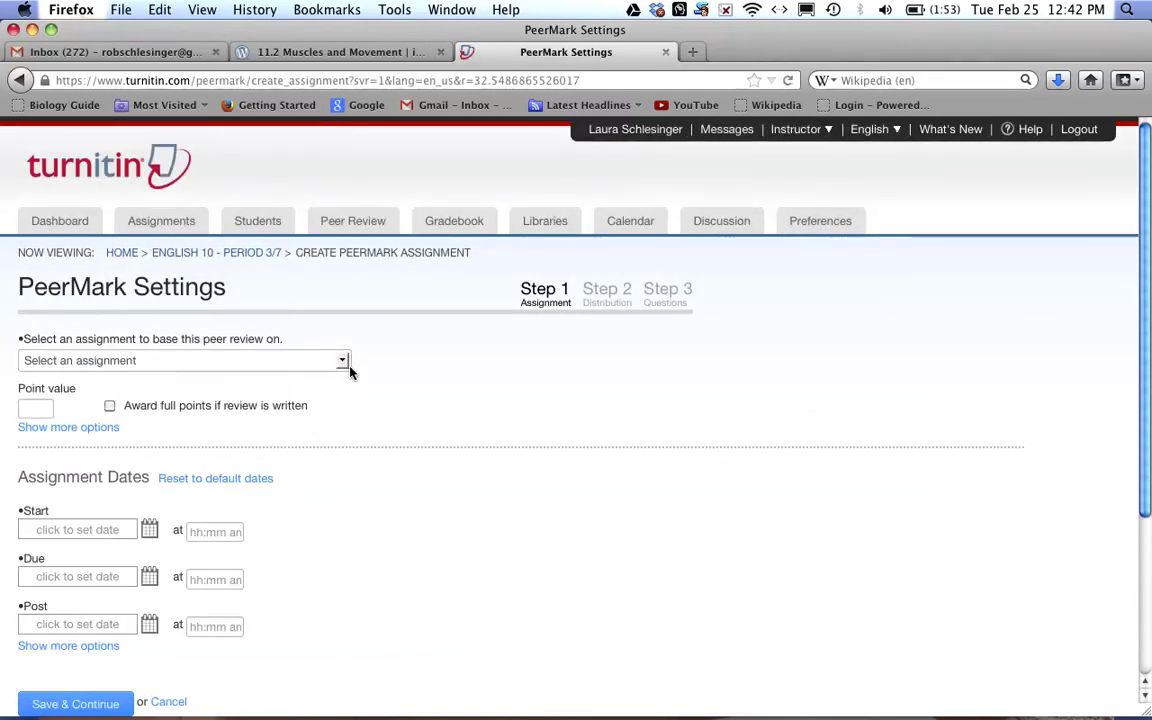
left_click(341, 362)
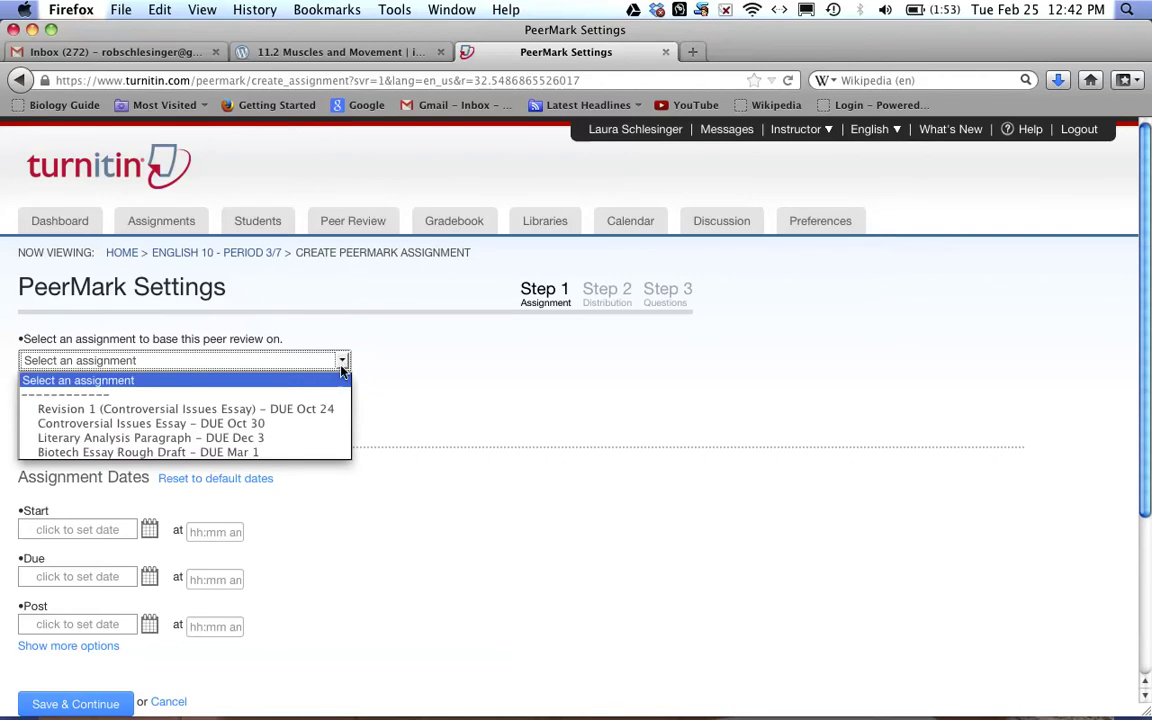
left_click(315, 452)
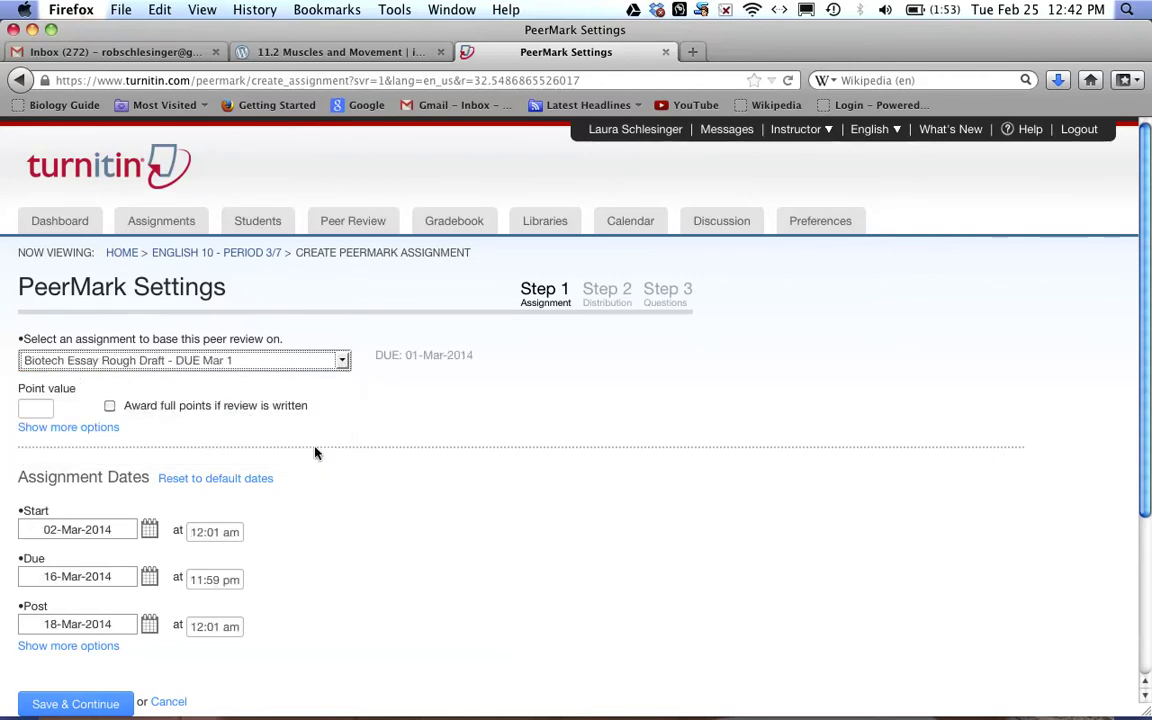
Set the PeerMark assignment's due date to 04-Mar-2014
scroll(1000, 370, "down", 2)
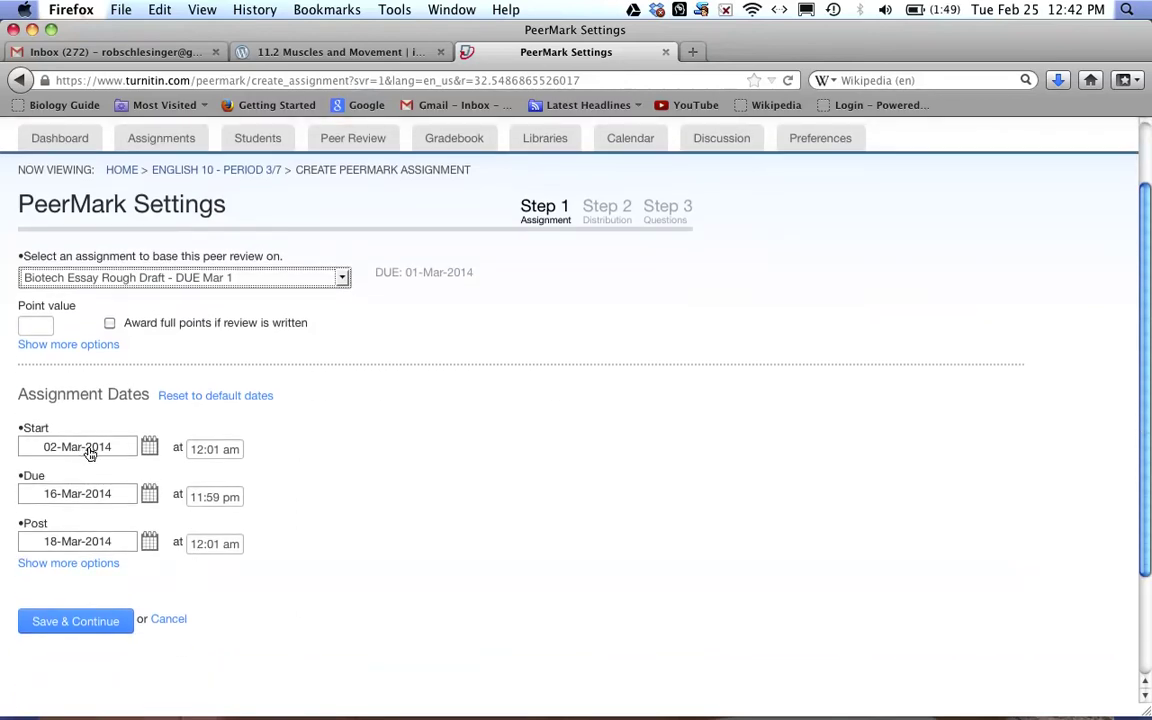
left_click(148, 494)
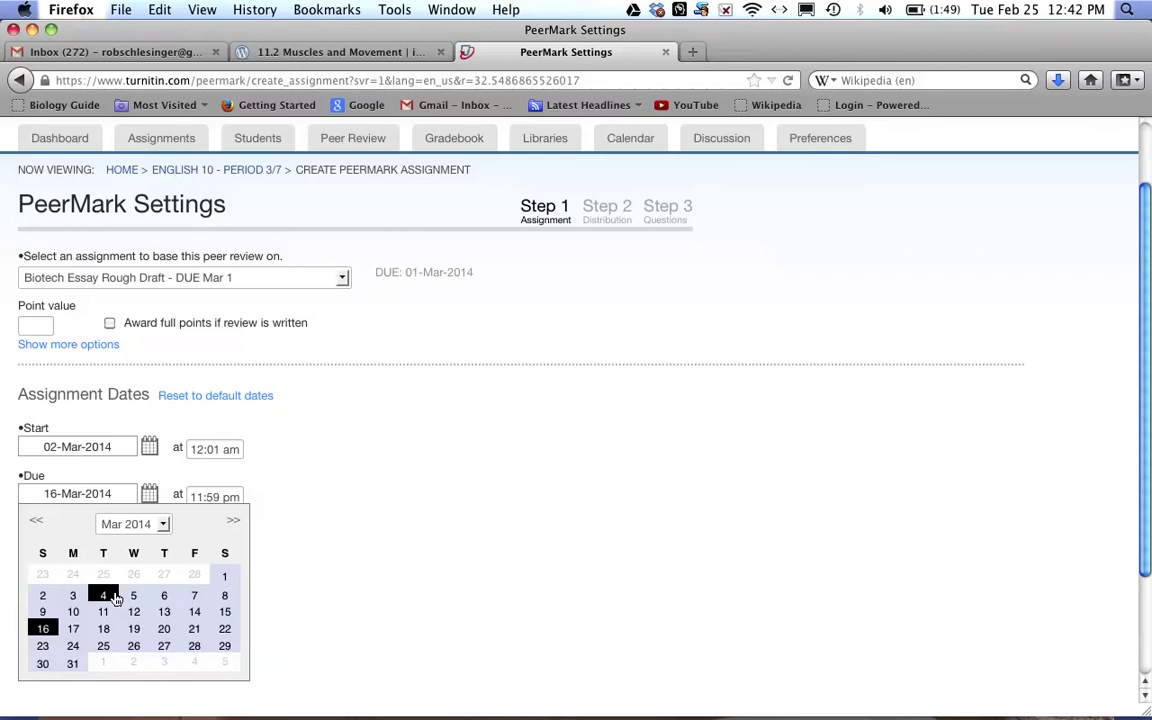
left_click(104, 596)
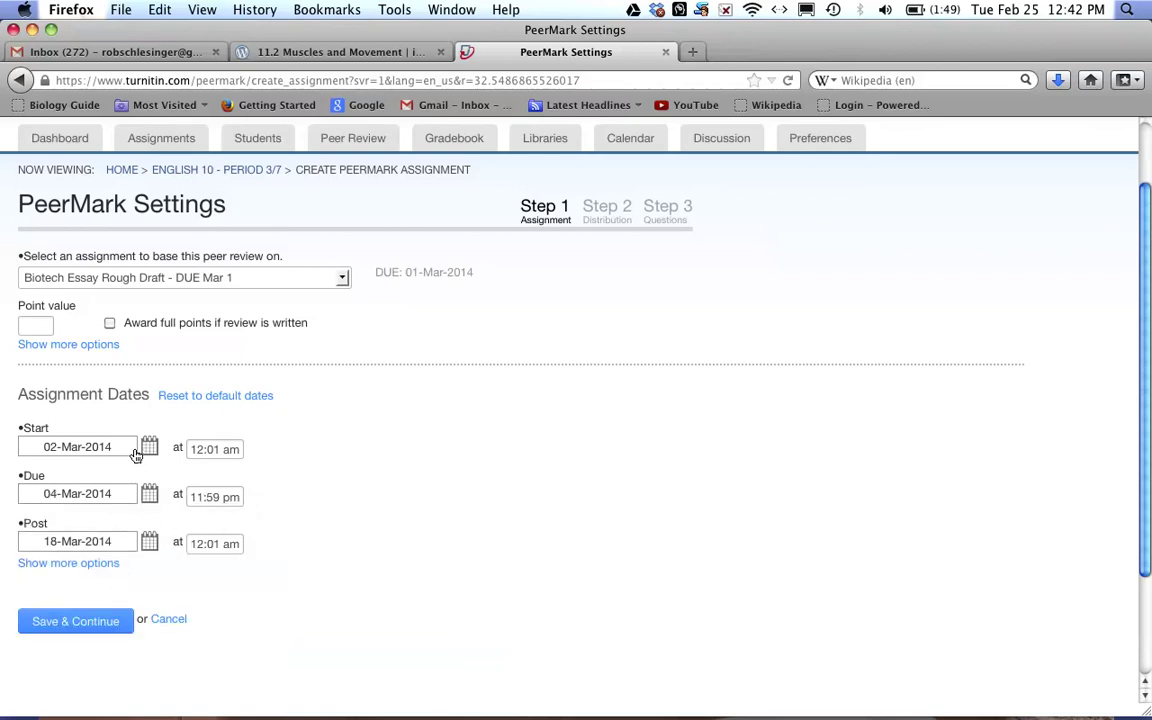
Set the PeerMark post date to 05-Mar-2014 and the latest late-paper submission date to 04-Mar-2014, and save the assignment dates
left_click(150, 545)
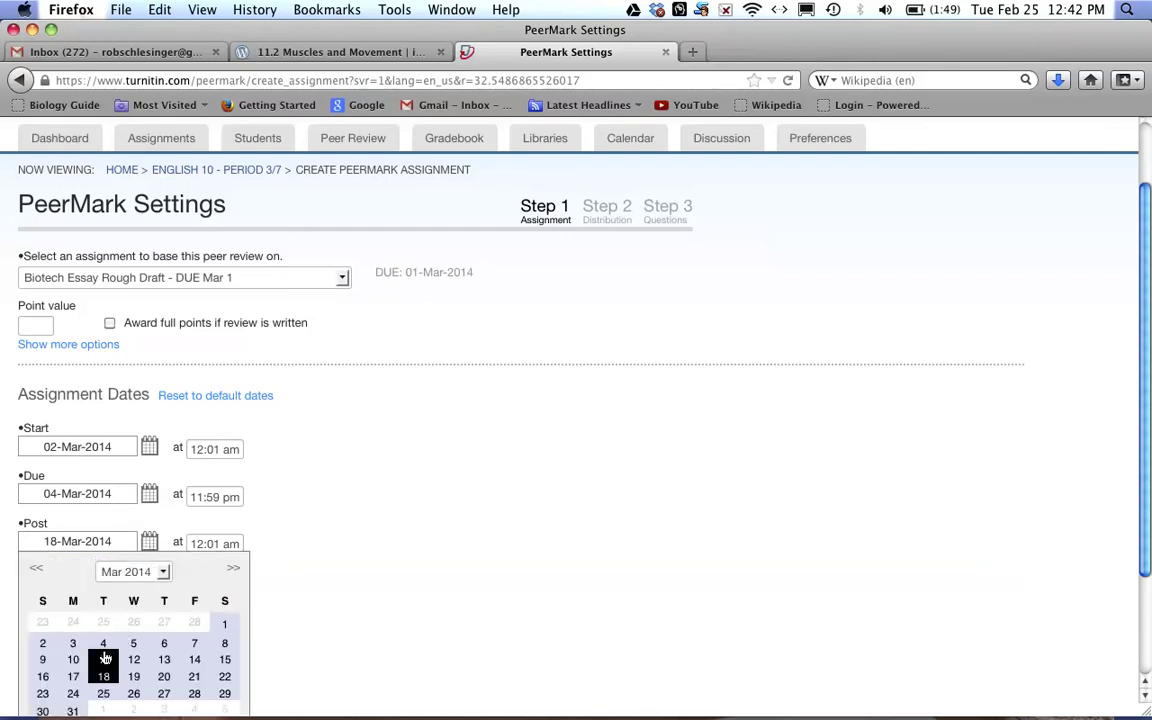
left_click(133, 643)
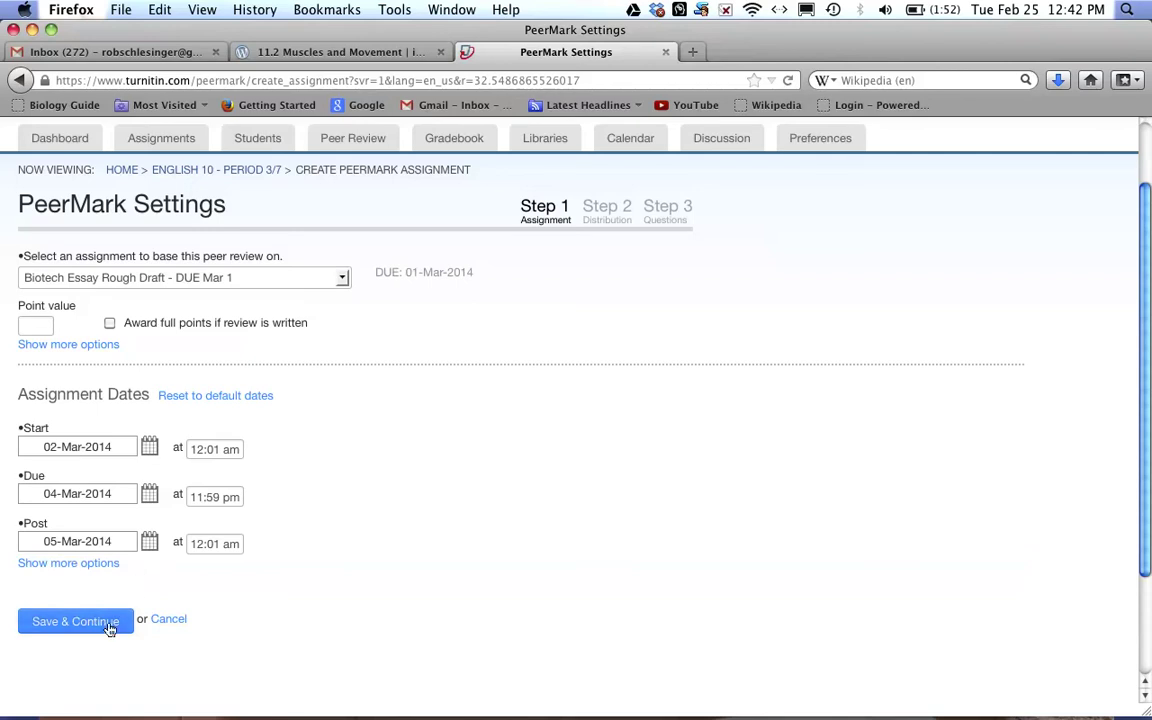
left_click(98, 563)
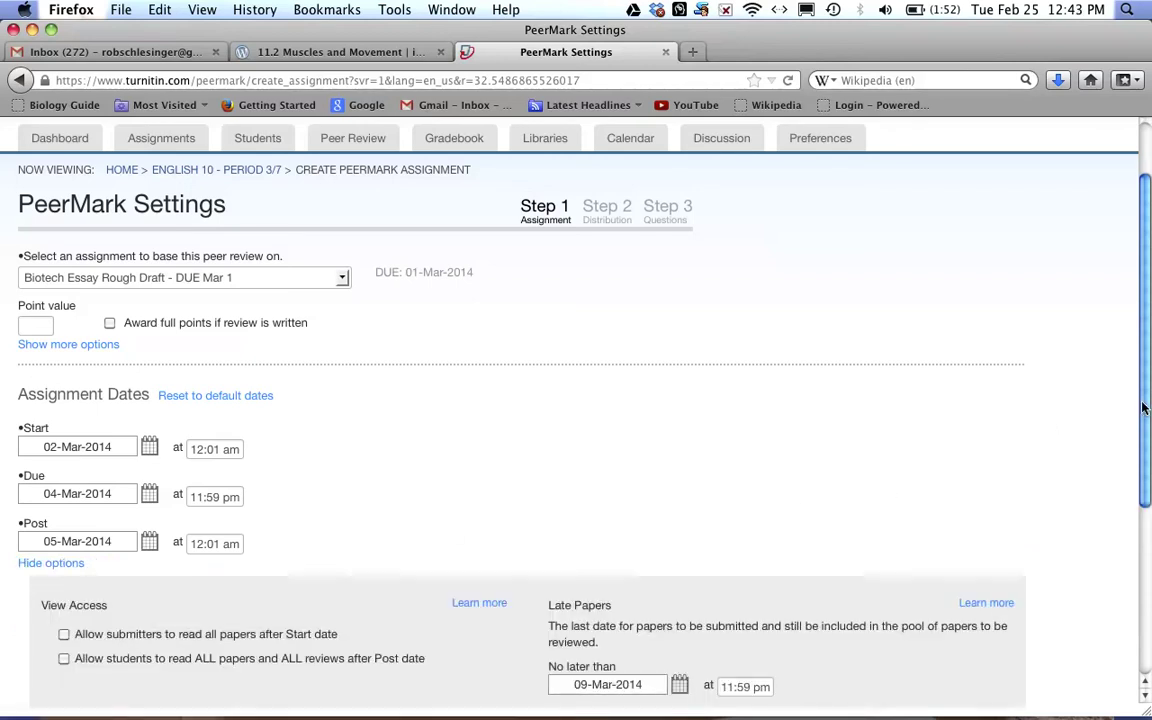
left_click_drag(1145, 407, 1148, 562)
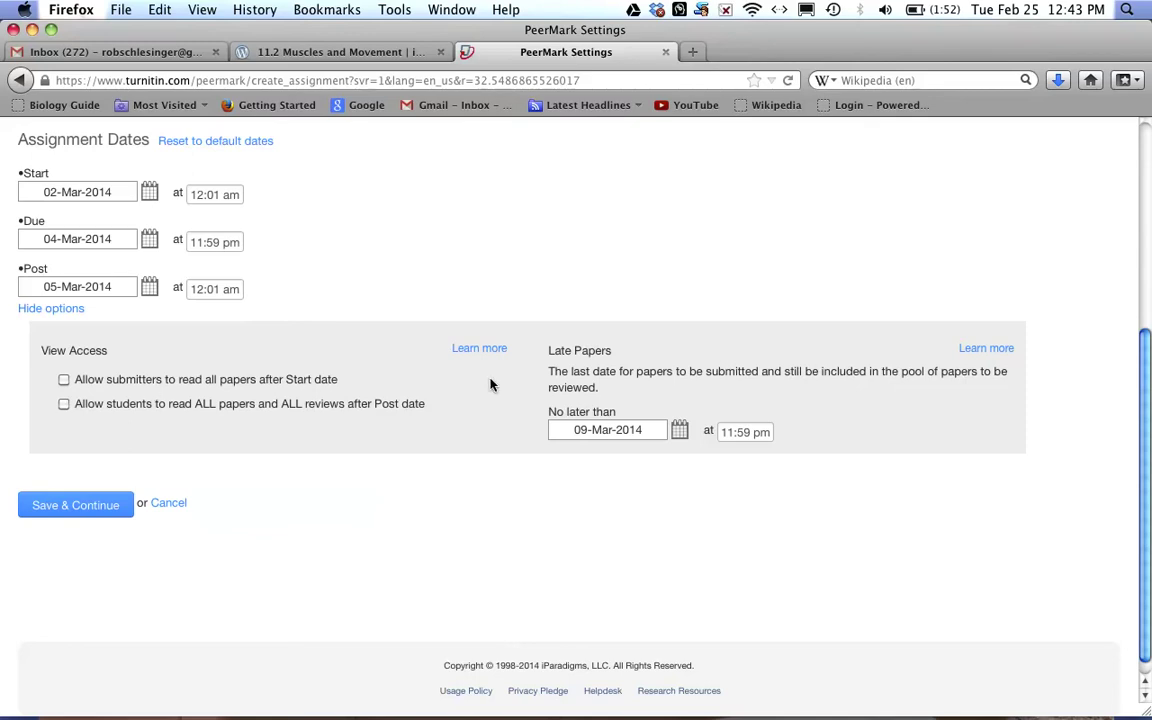
left_click(679, 434)
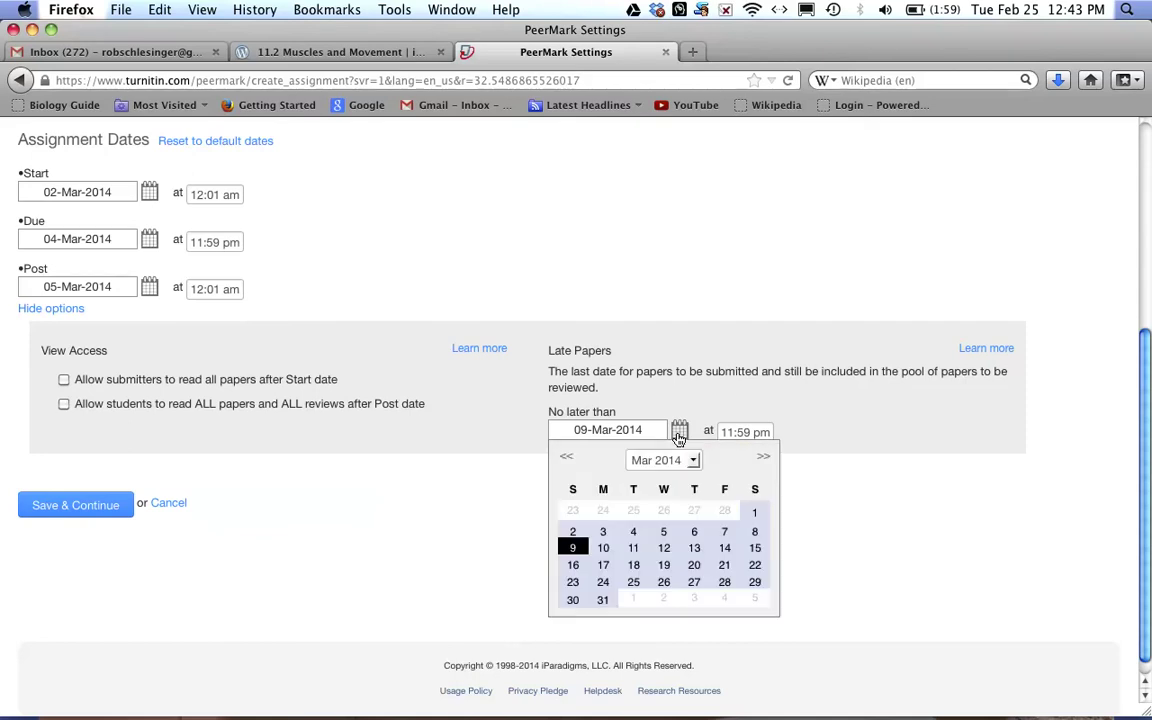
left_click(634, 535)
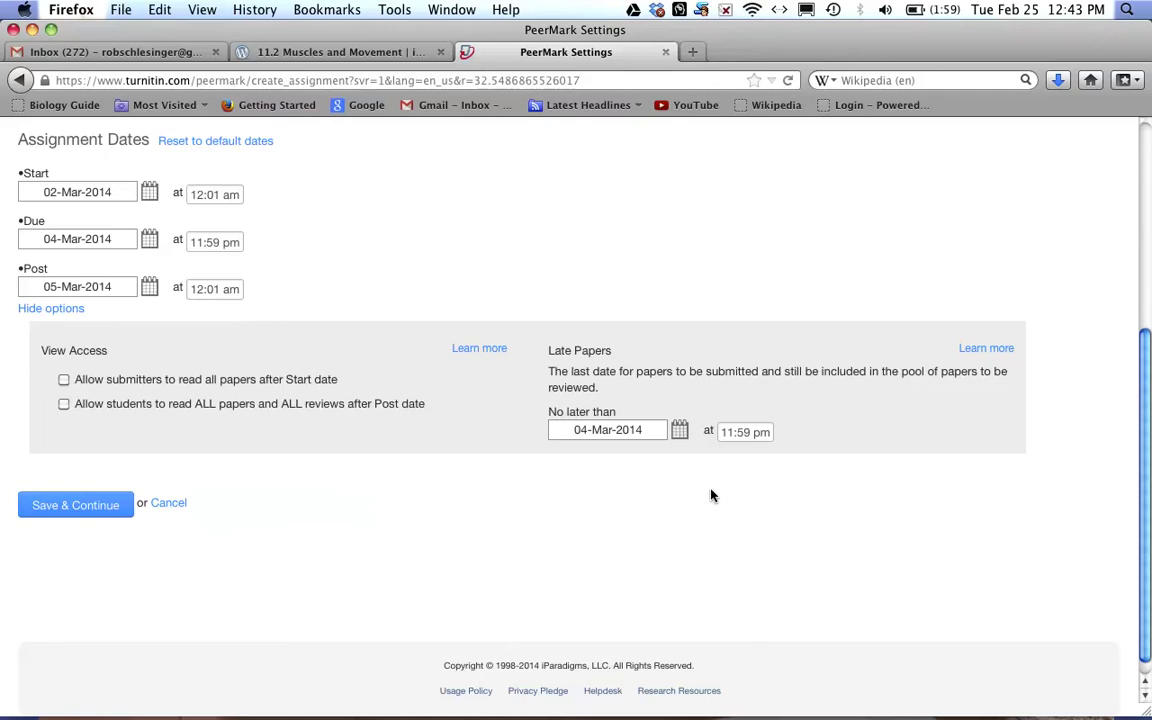
left_click(100, 508)
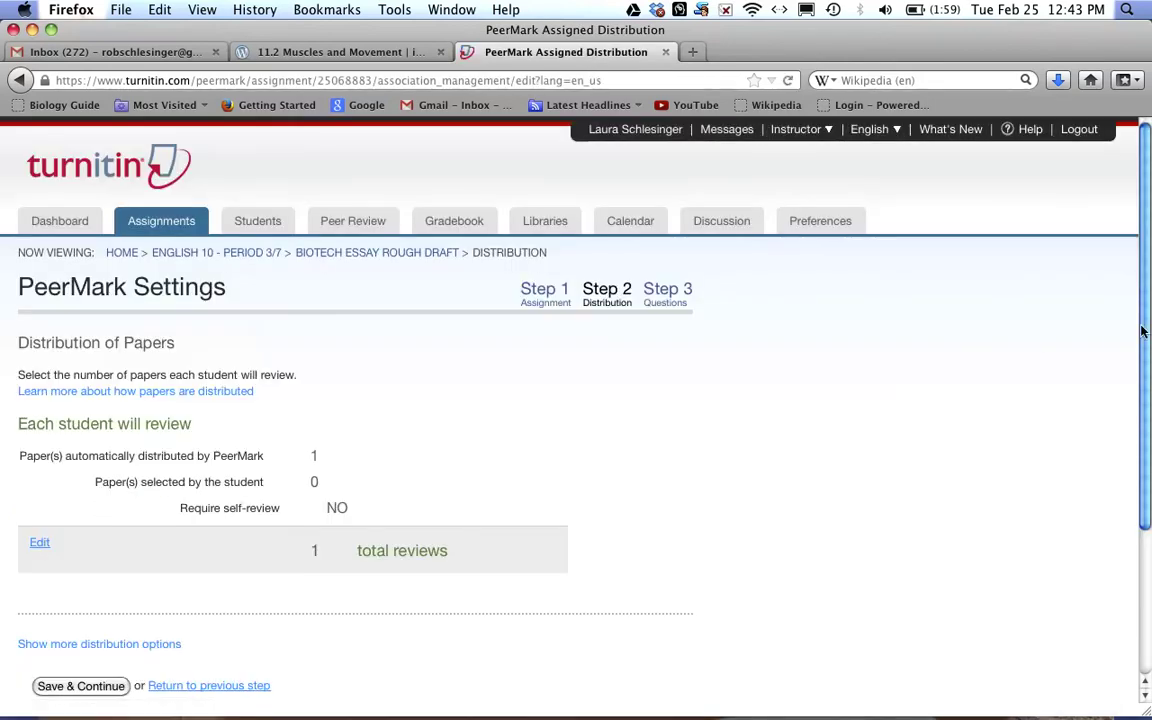
Set the number of papers automatically distributed by PeerMark to each student to 2, and continue to the review questions
left_click_drag(1147, 330, 1147, 385)
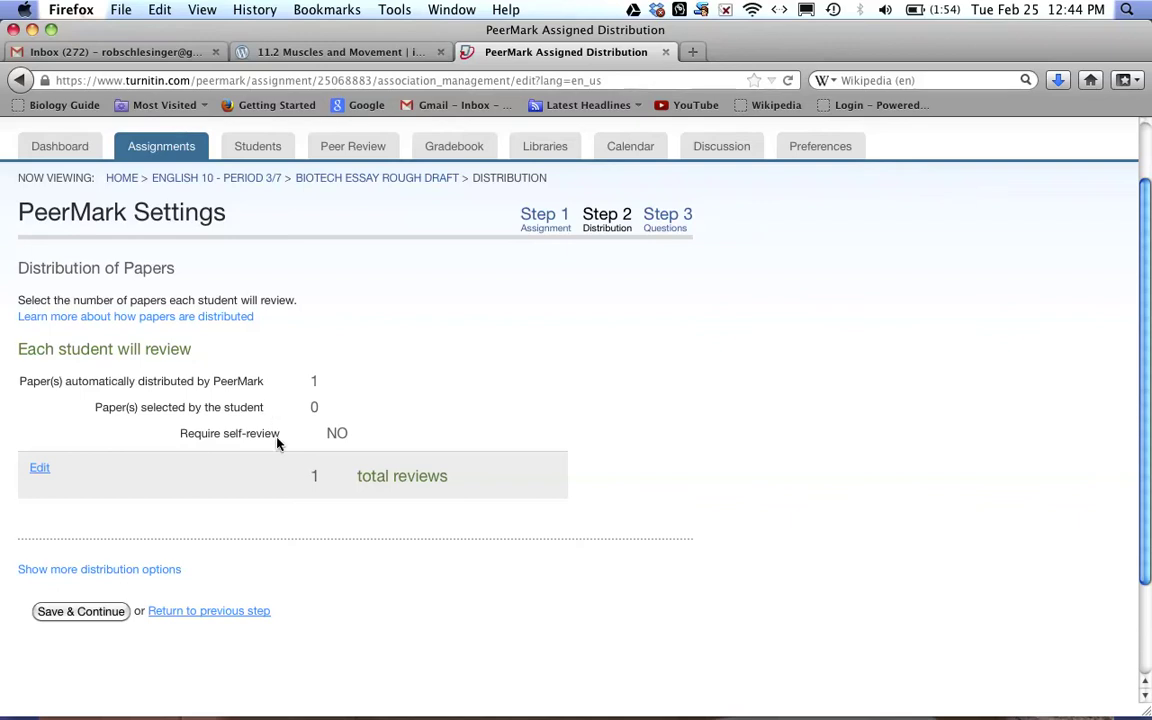
left_click(40, 472)
left_click(321, 383)
key("BackSpace")
type("2")
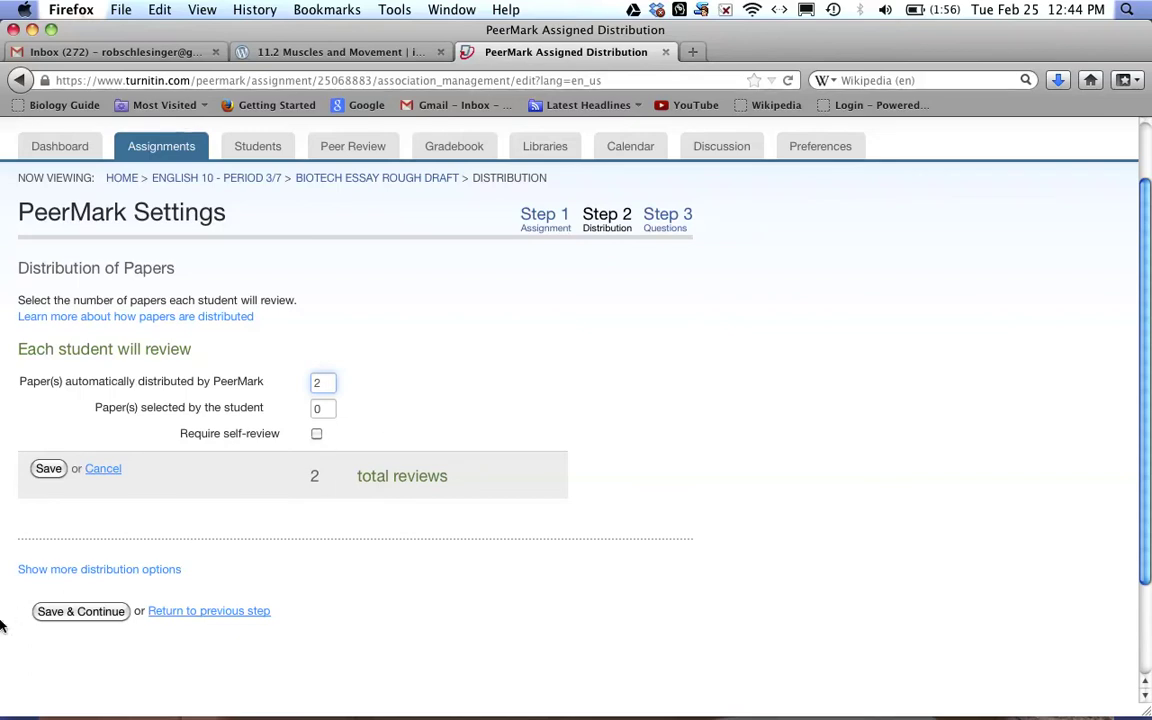
left_click(67, 612)
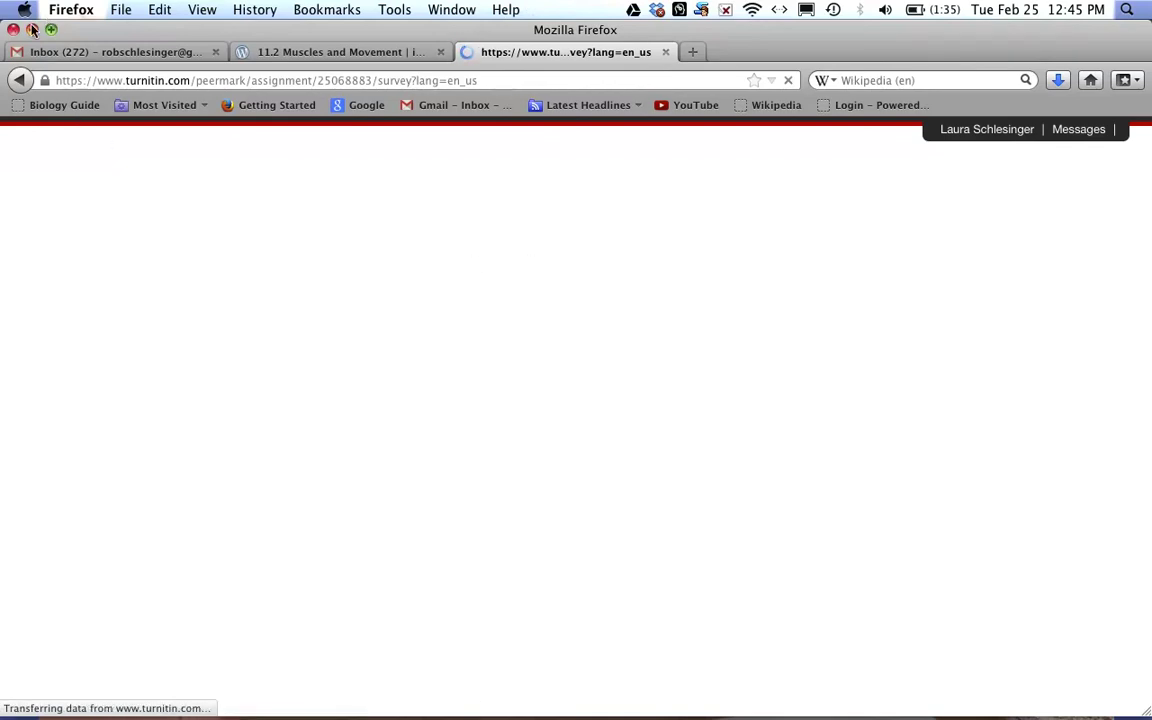
Add the free response question "How can the student improve the thesis?" with a minimum answer length of 10 words
left_click_drag(80, 37, 84, 37)
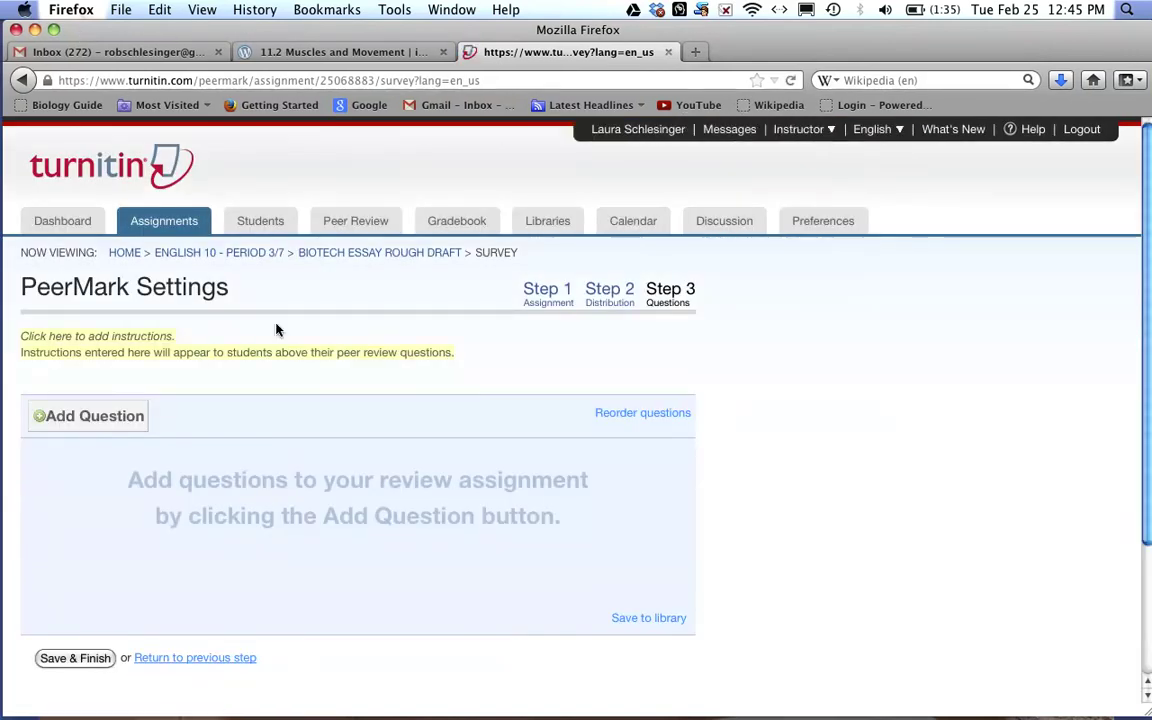
left_click_drag(1147, 316, 1146, 360)
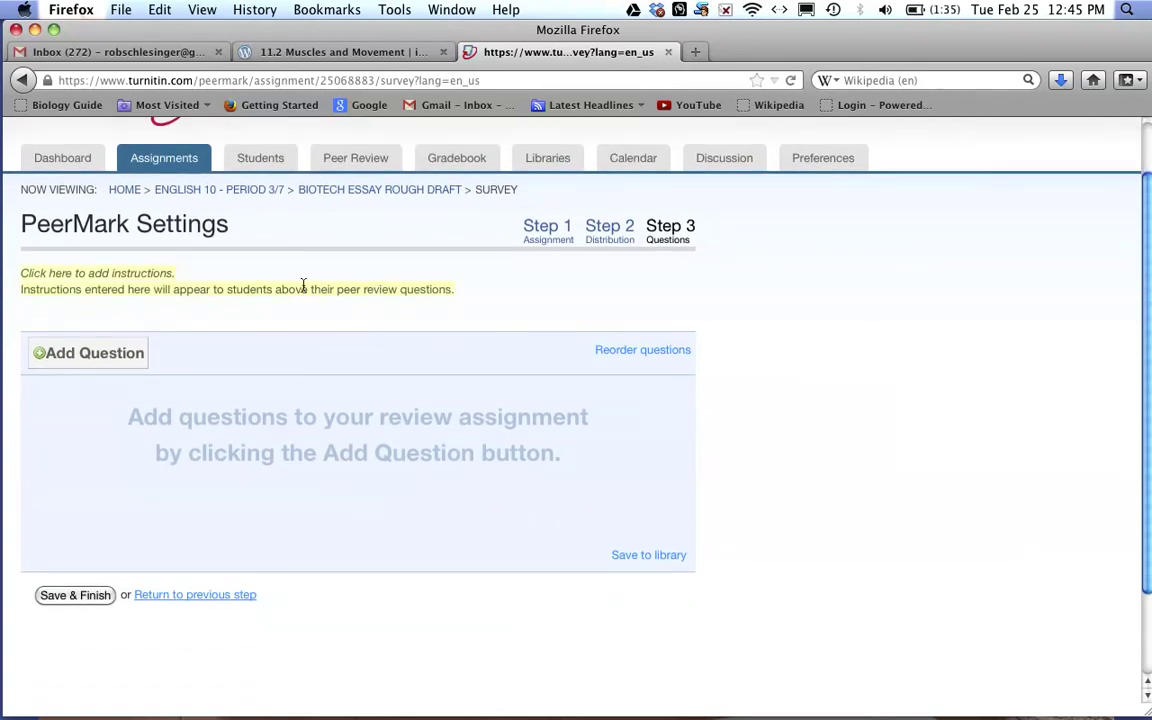
left_click(46, 356)
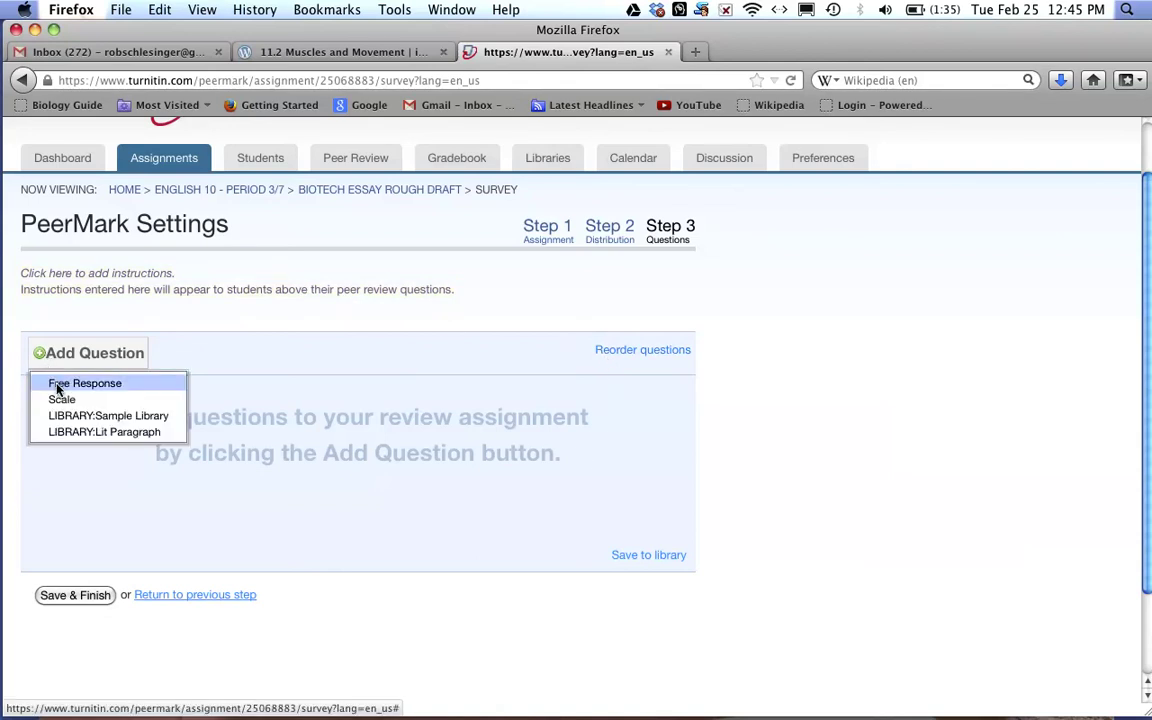
left_click(55, 384)
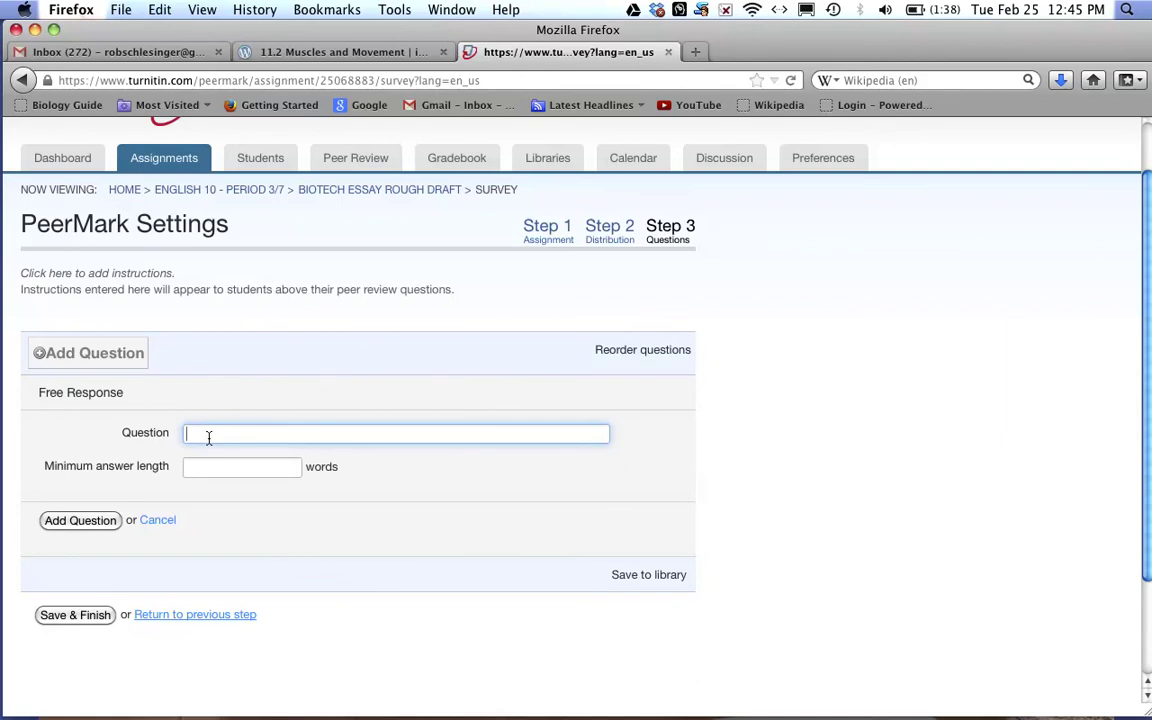
type("How can the student improve the thesis?")
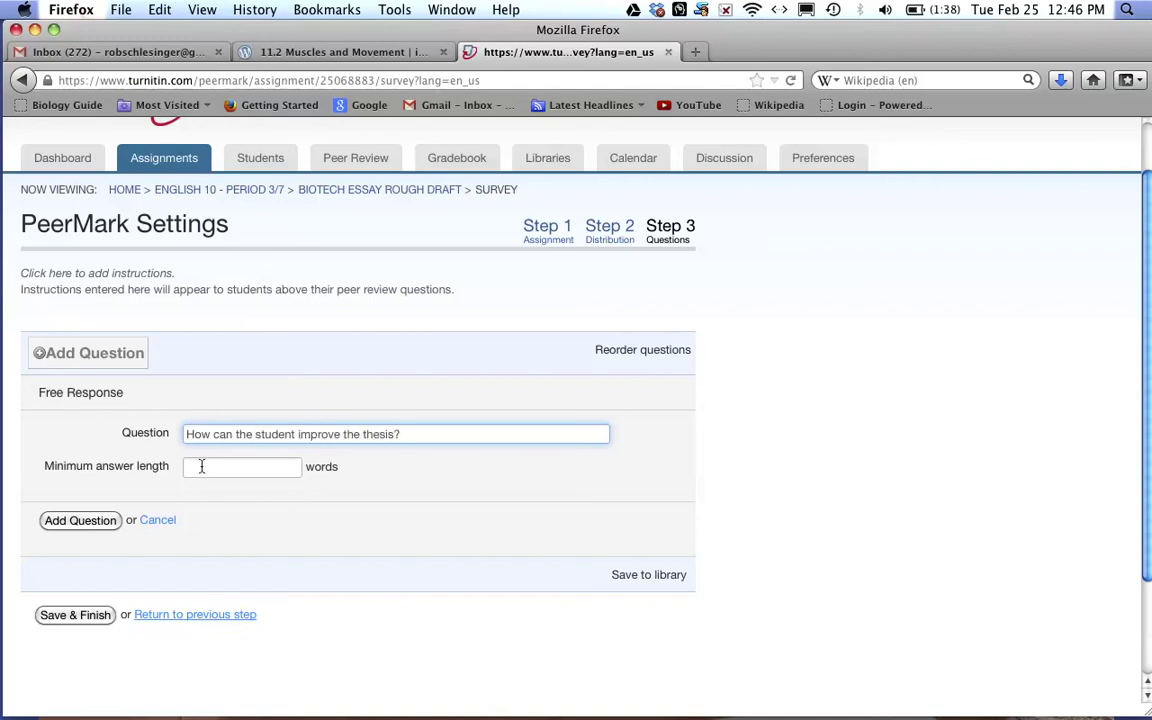
type("10")
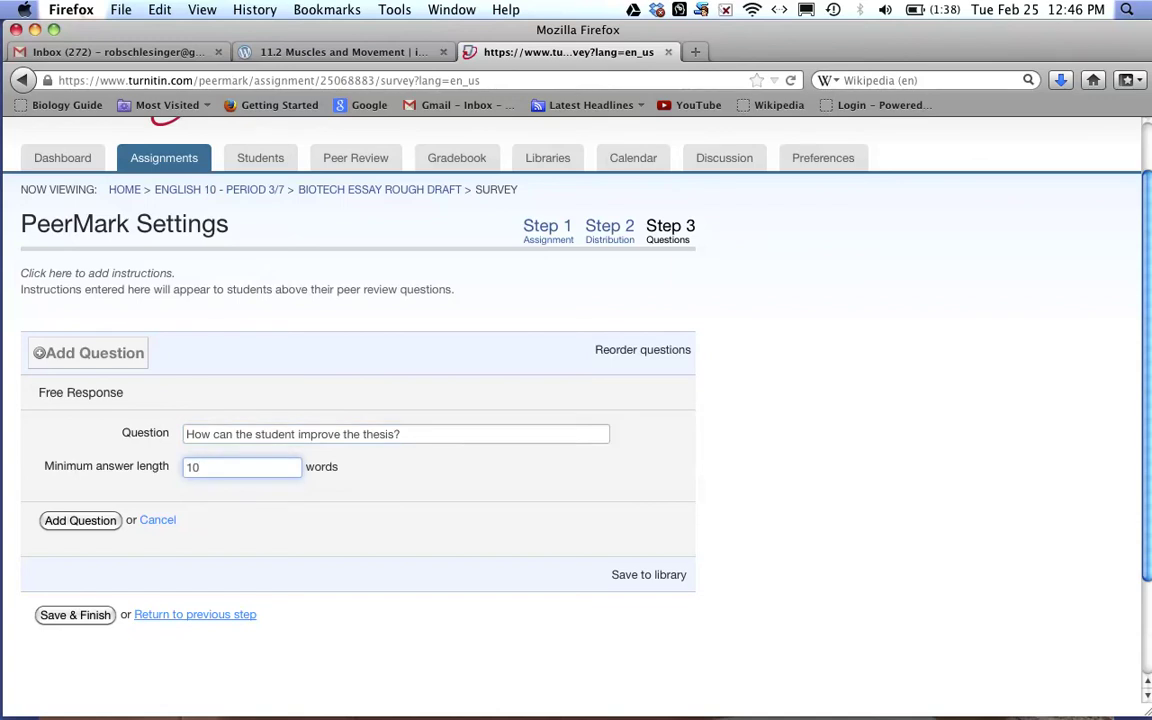
left_click(100, 521)
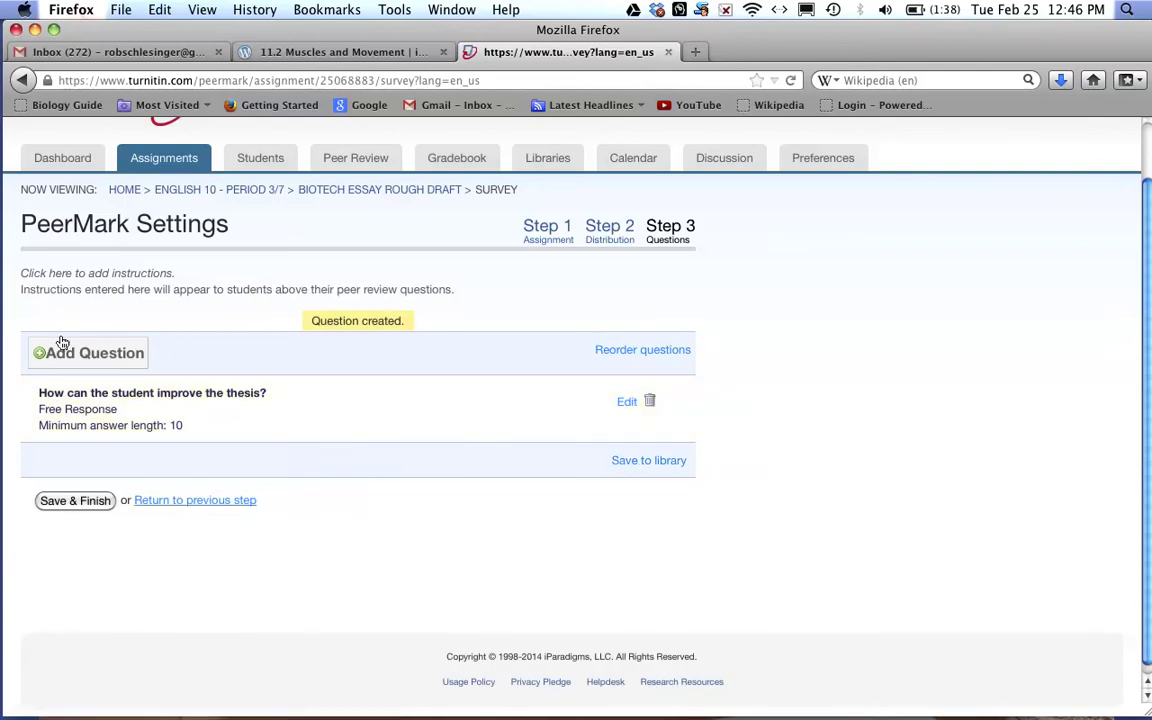
Add the scale question on the paper's overall readability from the Sample Library
left_click(62, 362)
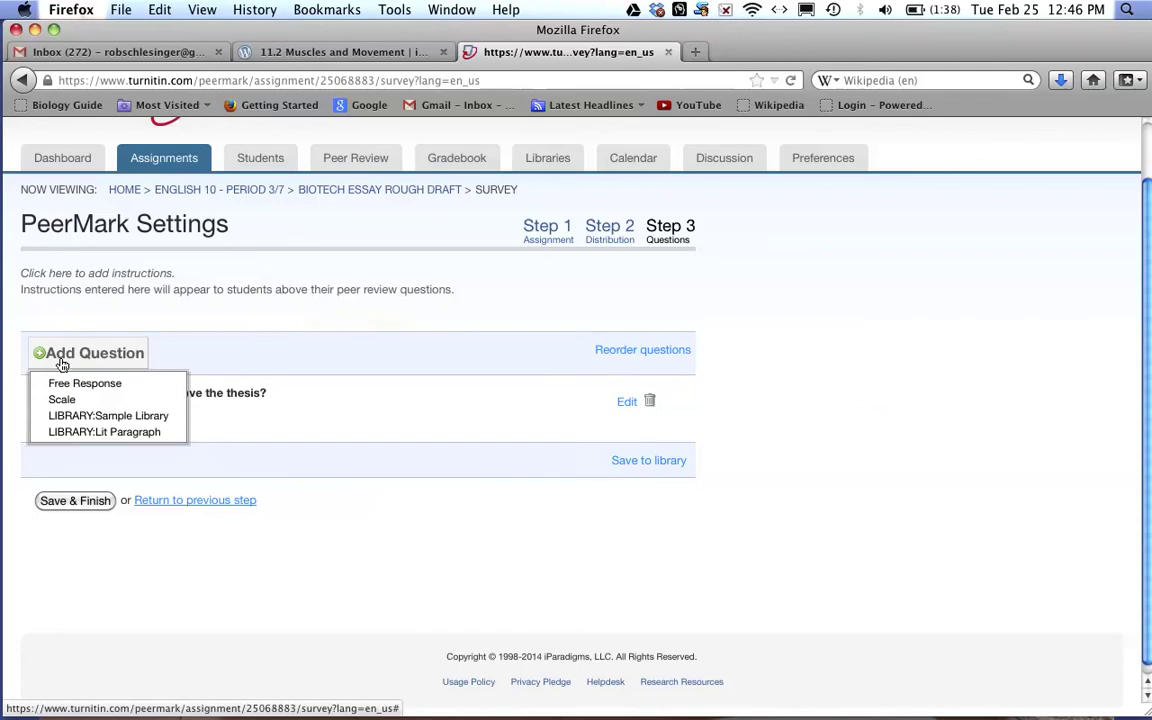
left_click(66, 419)
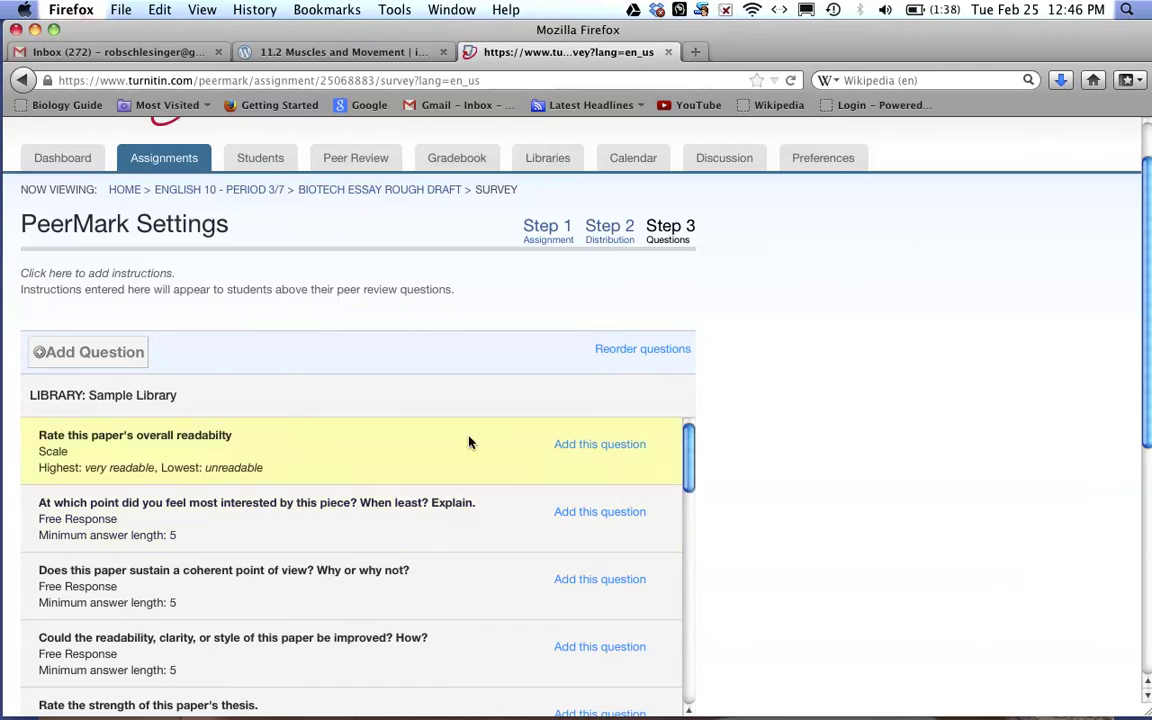
left_click(596, 451)
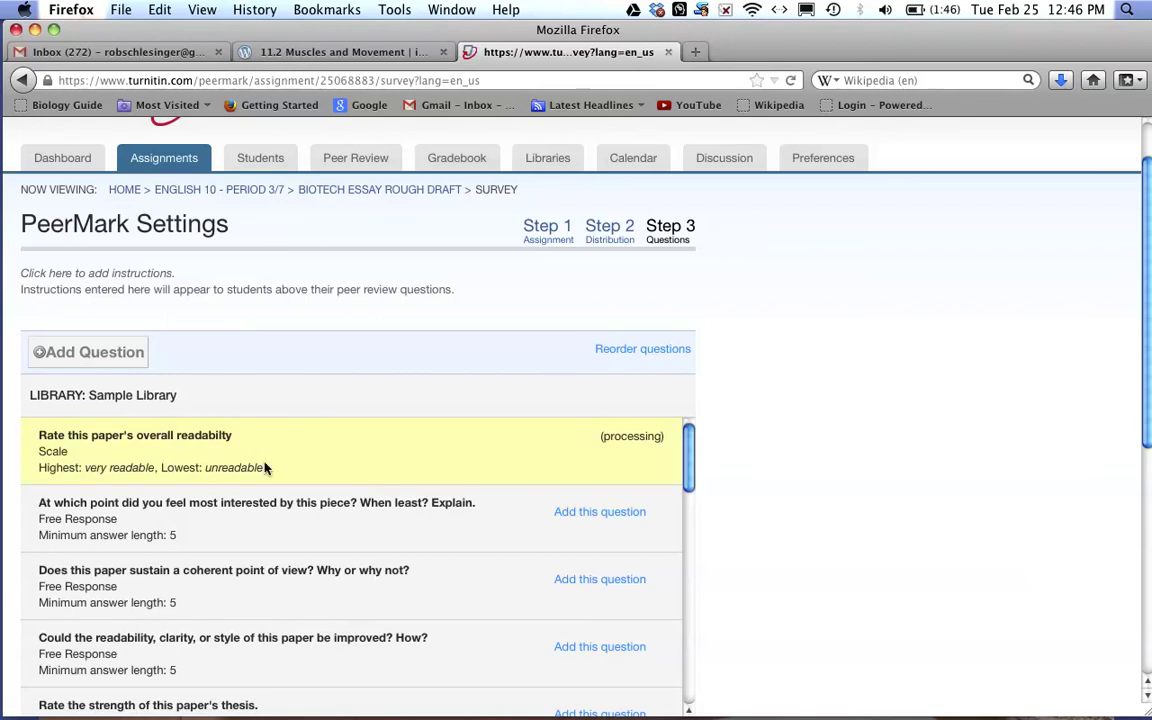
Check the remaining library questions, then save and finish the PeerMark assignment and view its entry on the class homepage
left_click_drag(689, 476, 689, 685)
left_click_drag(1146, 358, 1147, 462)
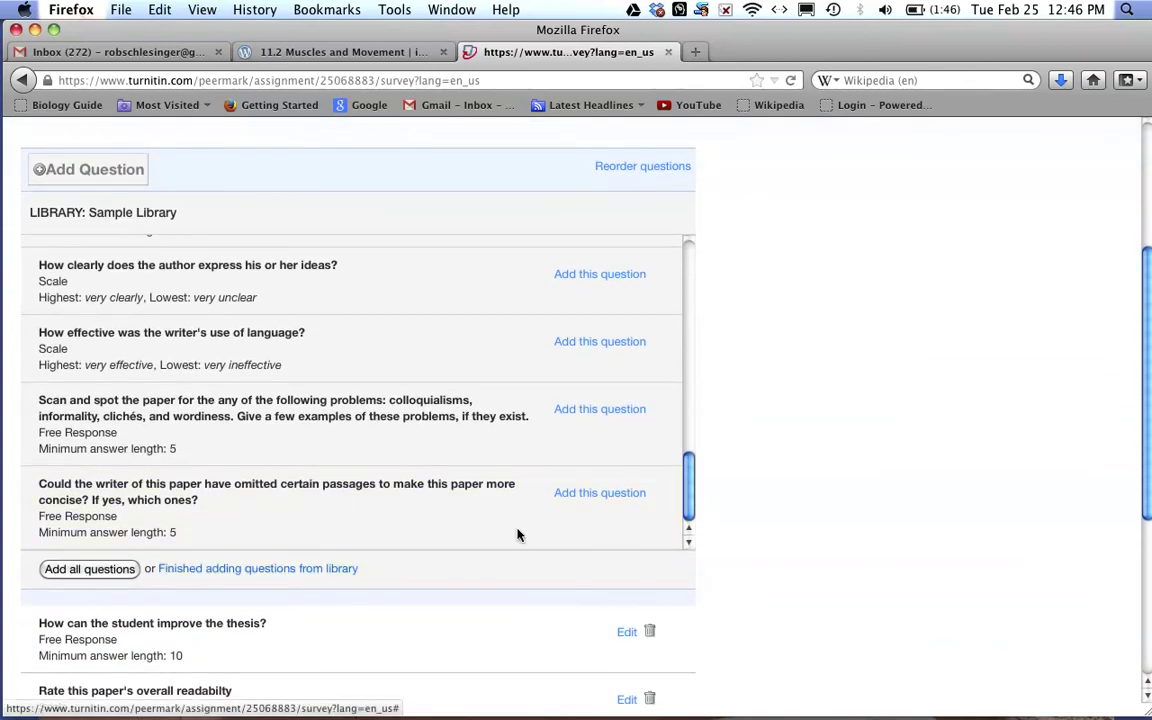
left_click_drag(1150, 478, 1149, 620)
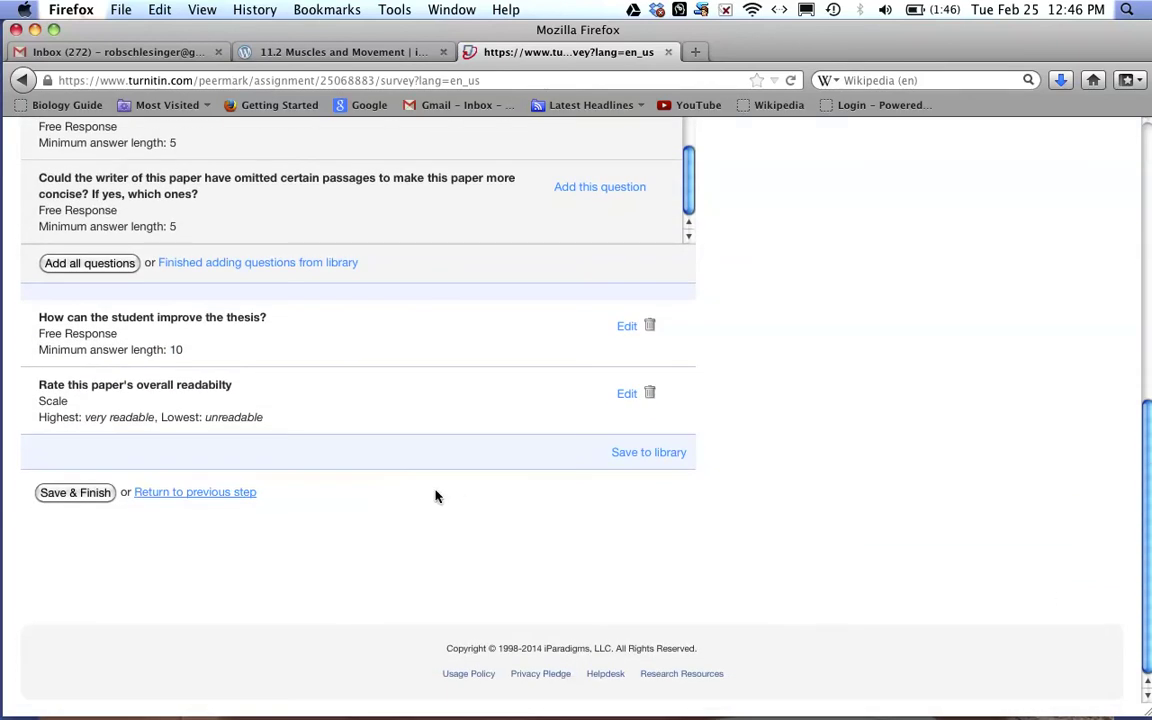
left_click(89, 496)
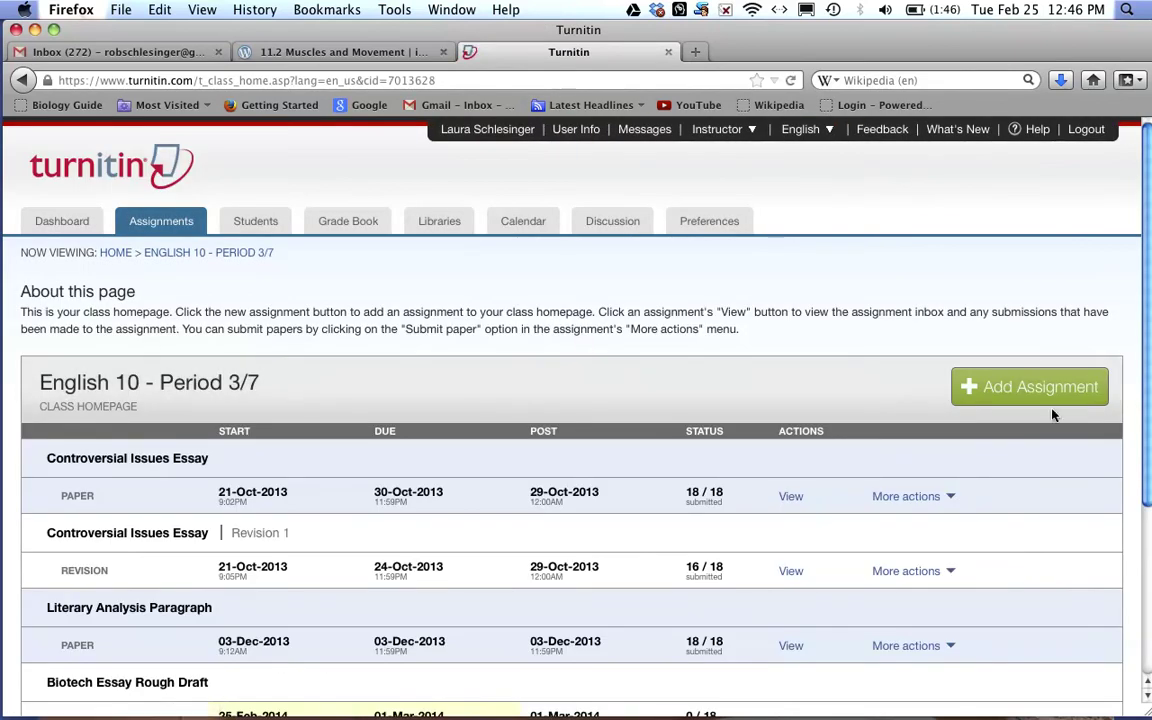
left_click_drag(1147, 380, 1133, 478)
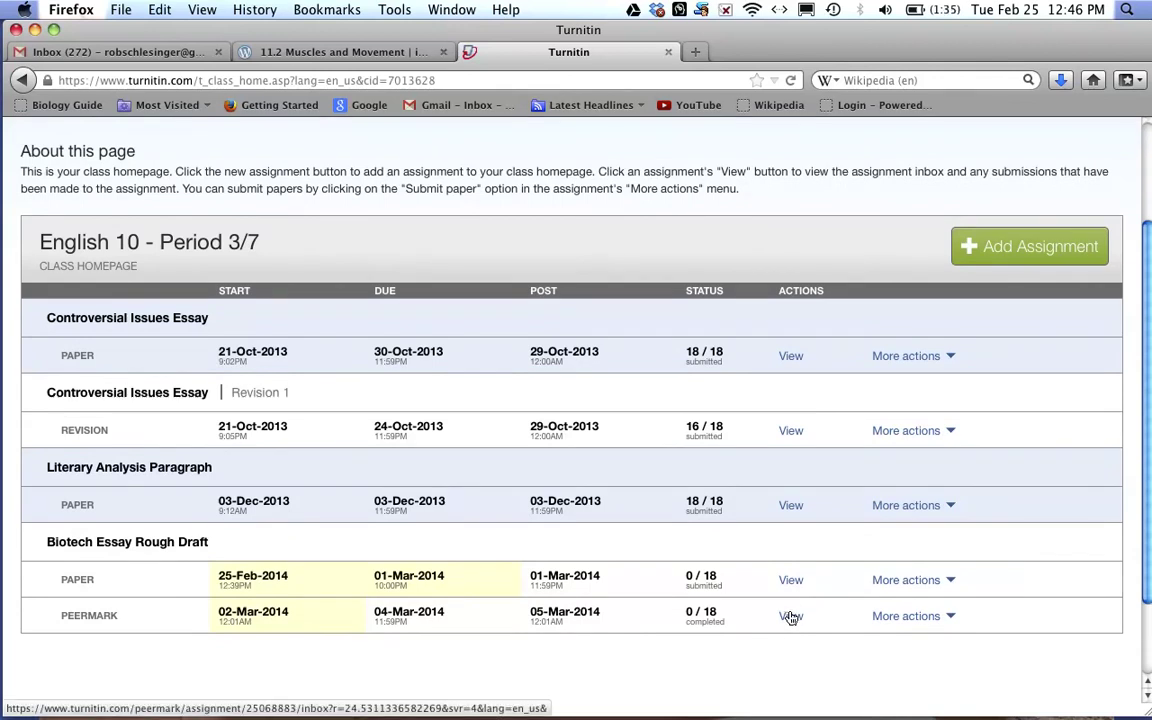
Open the Literary Analysis Paragraph inbox and open the submitted paper "There Will Come Soft Rains"
left_click(790, 506)
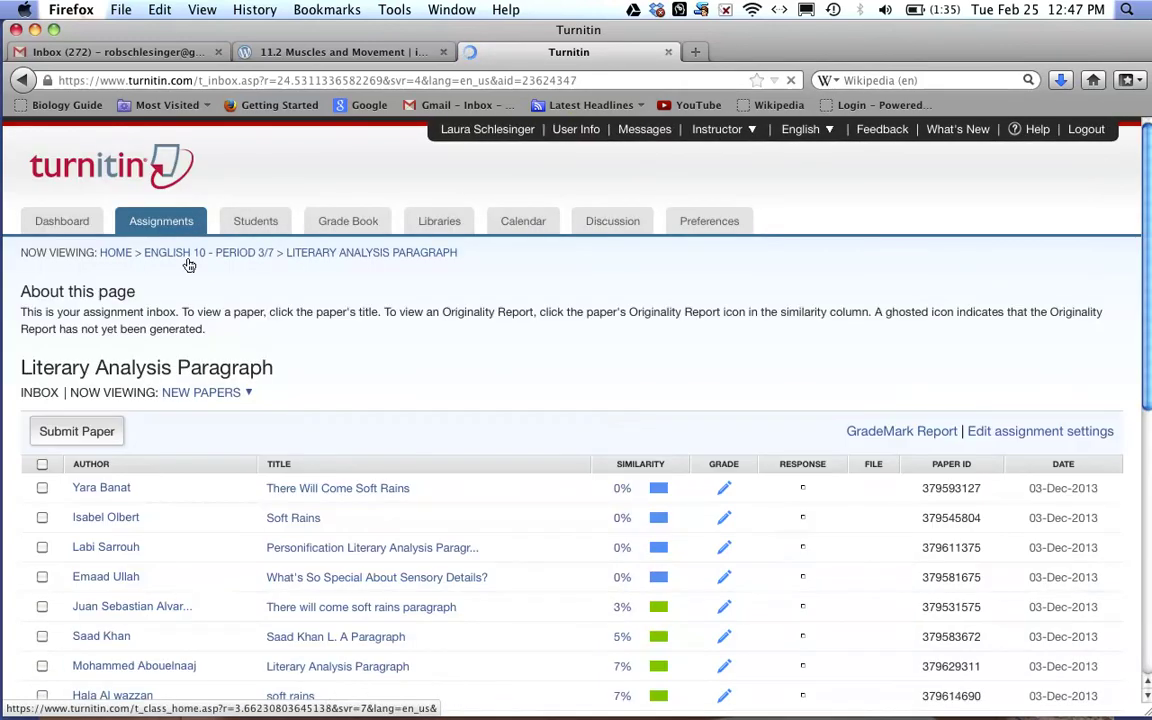
left_click(337, 488)
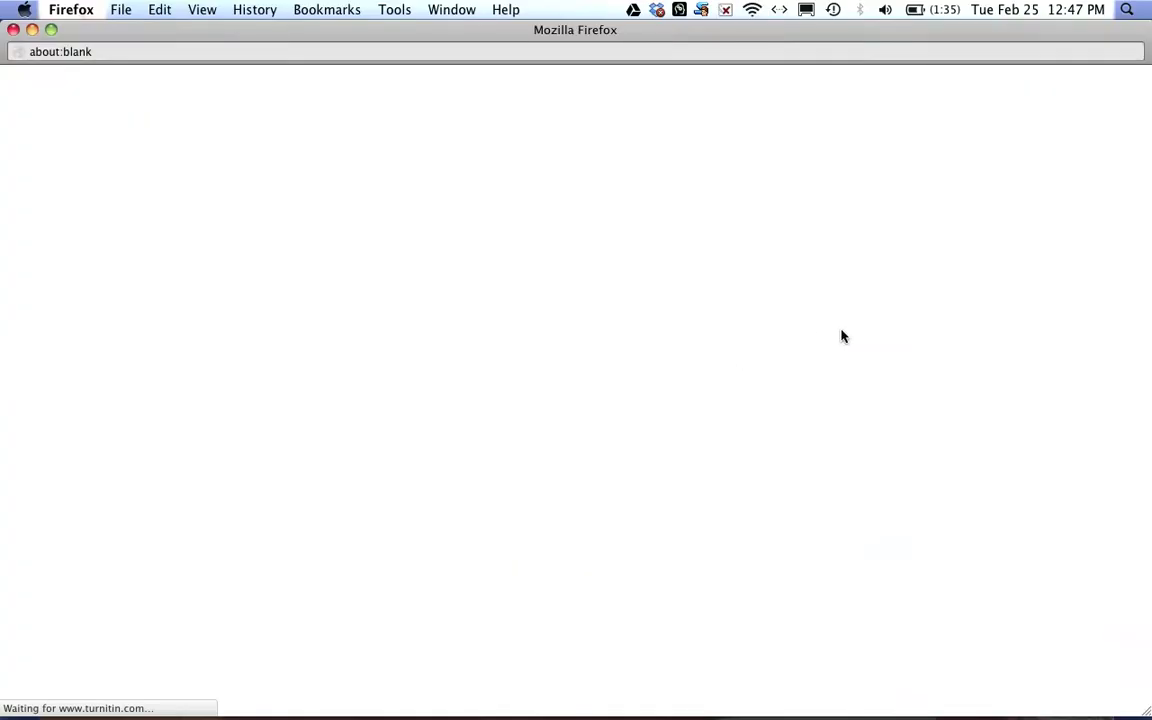